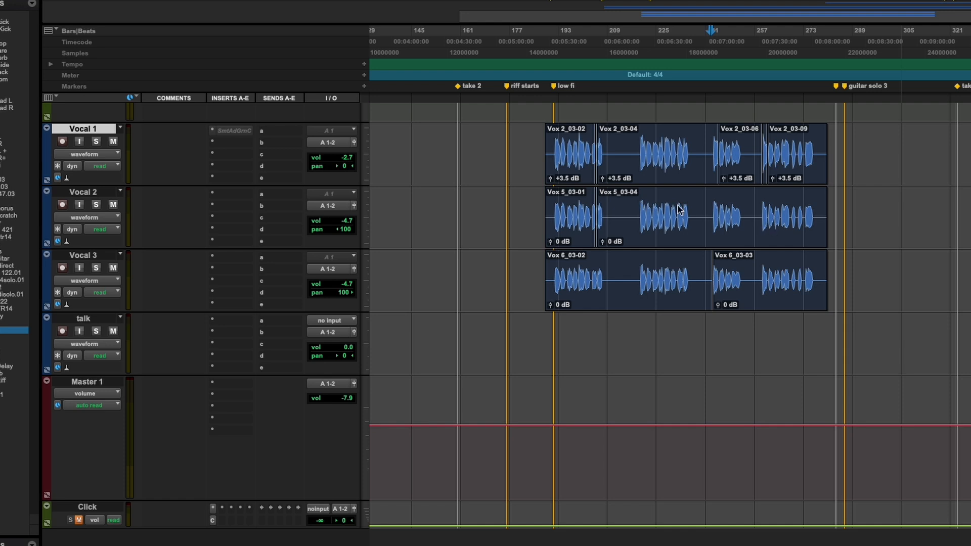
# Step: Add a stereo aux track directly below Vocal 3 and name it Vocal Sub
pyautogui.scroll(1, 677, 208)
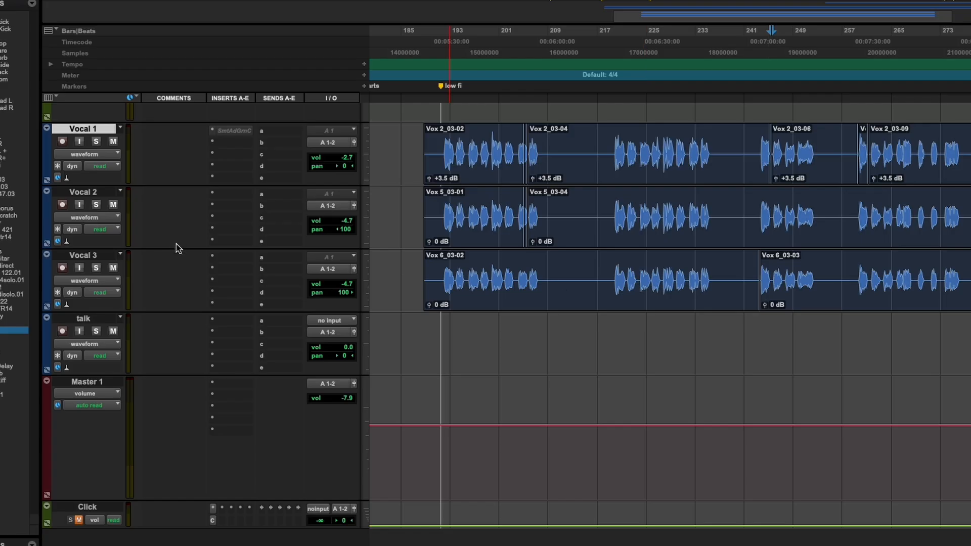
pyautogui.click(90, 259)
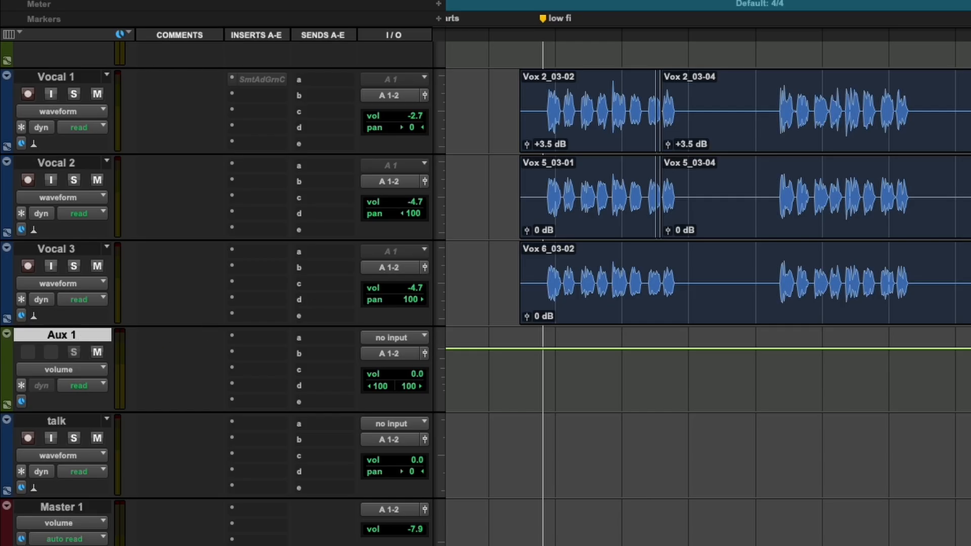
pyautogui.doubleClick(62, 335)
pyautogui.moveTo(481, 59); pyautogui.dragTo(517, 49)
pyautogui.write('Vocal')
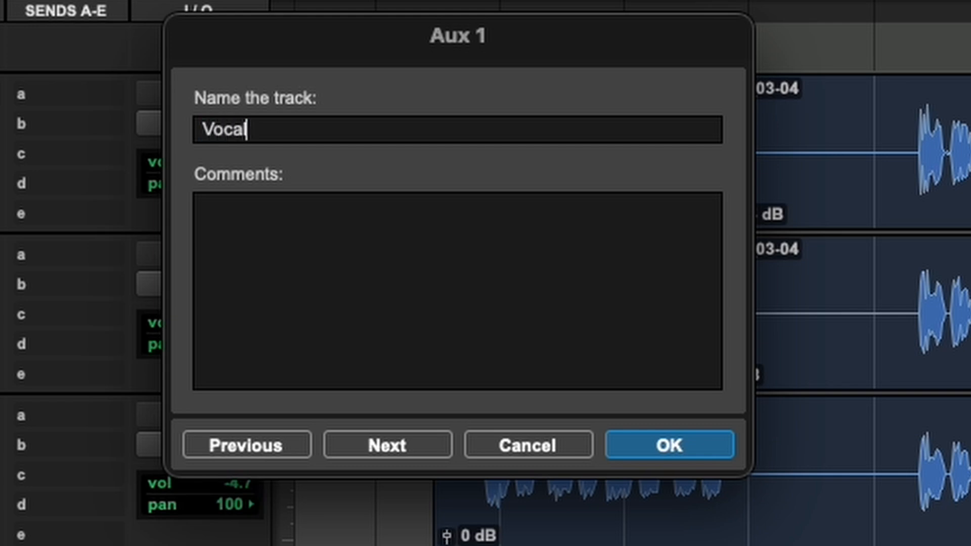
pyautogui.write(' Sub')
pyautogui.press('Return')
# Step: Set the input of the Vocal Sub aux track to the stereo Vocal Sub bus
pyautogui.click(504, 418)
pyautogui.moveTo(527, 420)
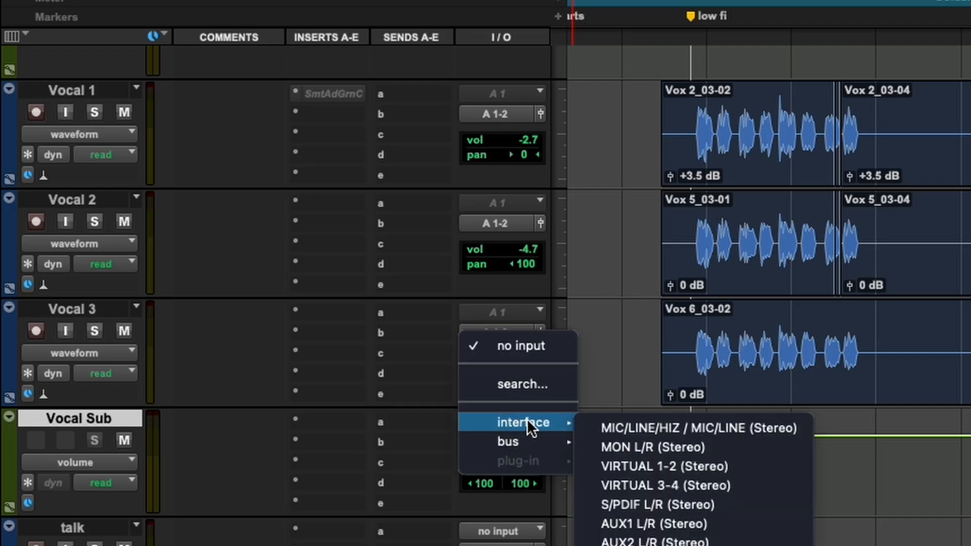
pyautogui.moveTo(541, 438)
pyautogui.moveTo(607, 446)
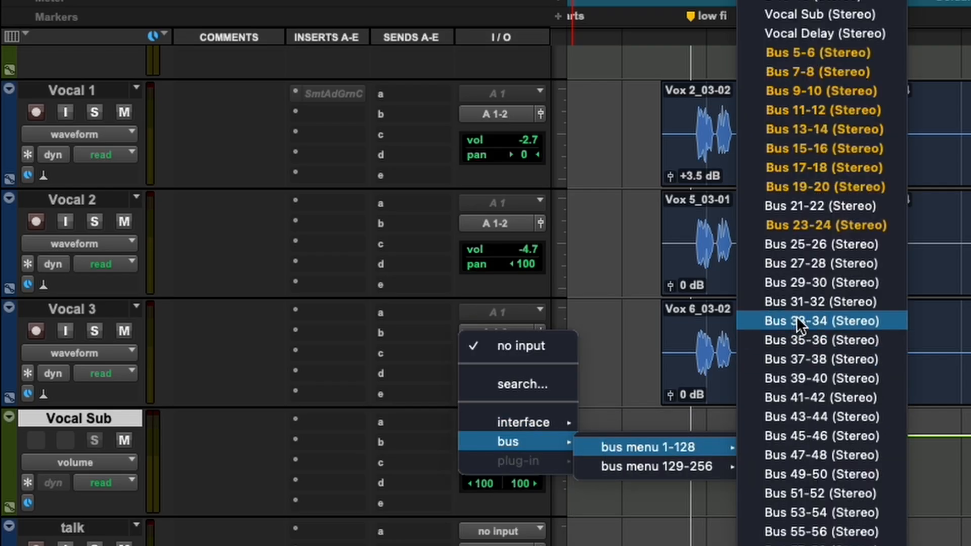
pyautogui.click(823, 18)
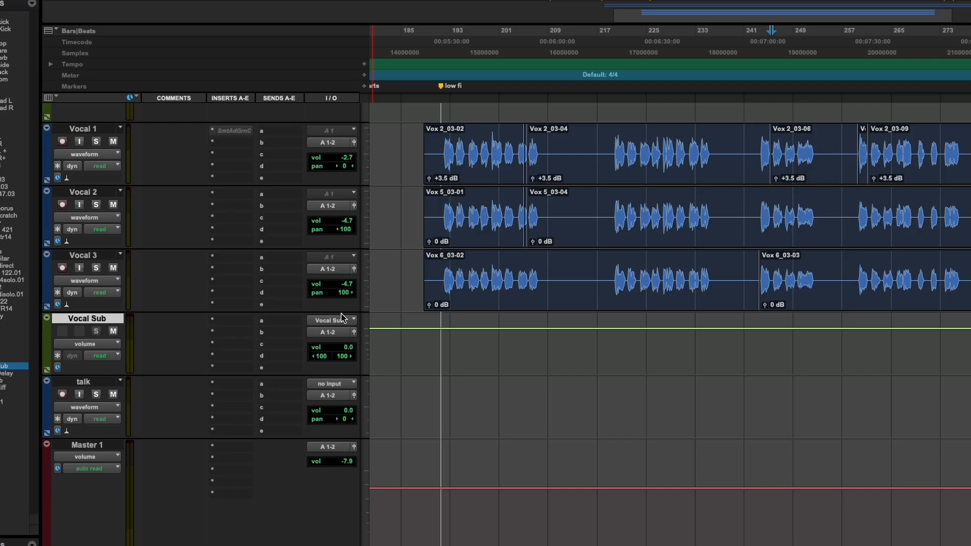
# Step: Route the outputs of Vocal 1, Vocal 2 and Vocal 3 together to the stereo Vocal Sub bus
pyautogui.click(83, 128)
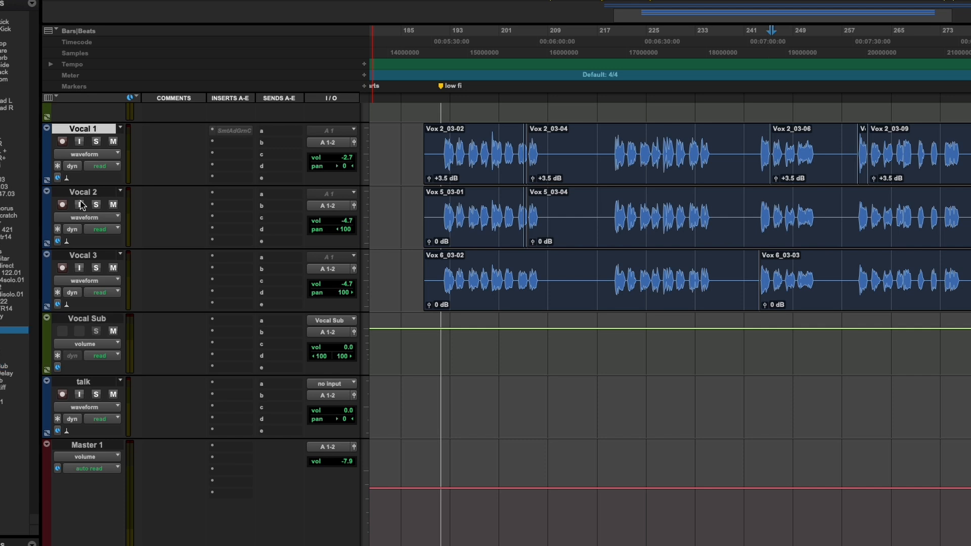
pyautogui.keyDown('shift'); pyautogui.click(82, 255); pyautogui.keyUp('shift')
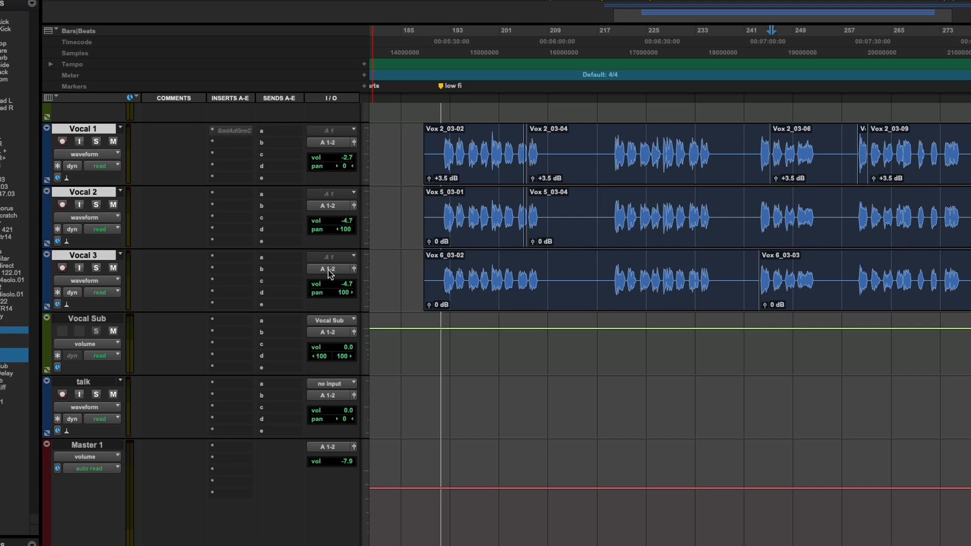
pyautogui.click(328, 273)
pyautogui.moveTo(338, 281)
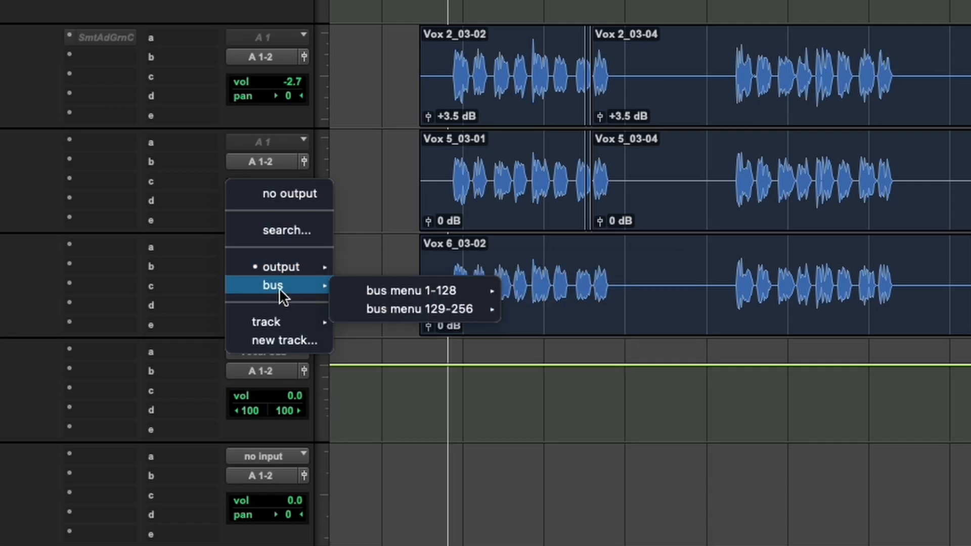
pyautogui.moveTo(402, 285)
pyautogui.moveTo(473, 292)
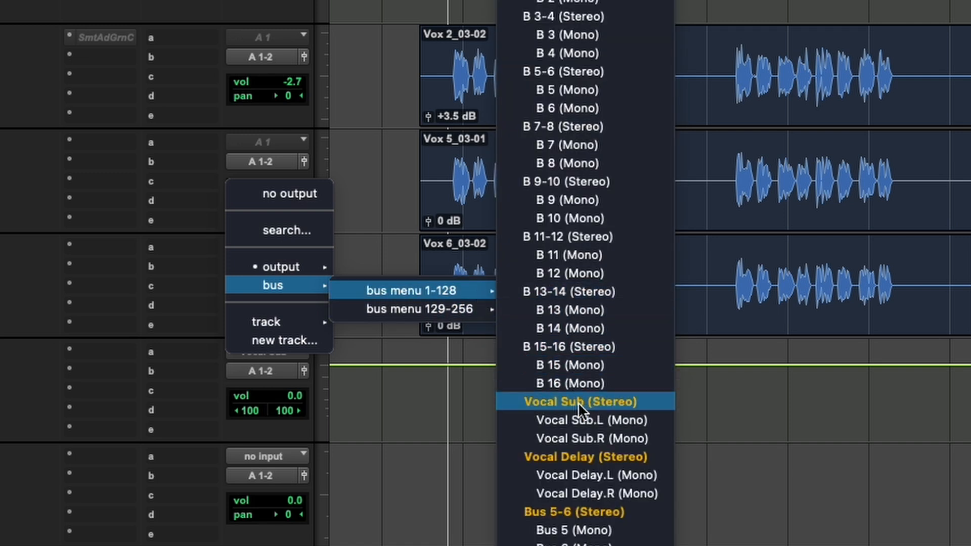
pyautogui.keyDown('alt'); pyautogui.keyDown('shift'); pyautogui.click(578, 402); pyautogui.keyUp('shift'); pyautogui.keyUp('alt')
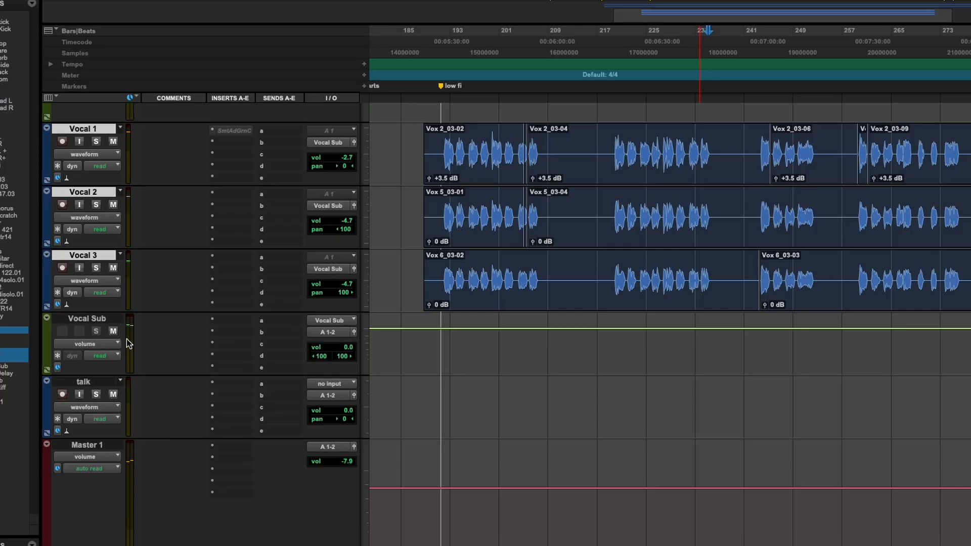
# Step: Create another stereo aux track below Vocal Sub and name it Vocal delay
pyautogui.click(96, 320)
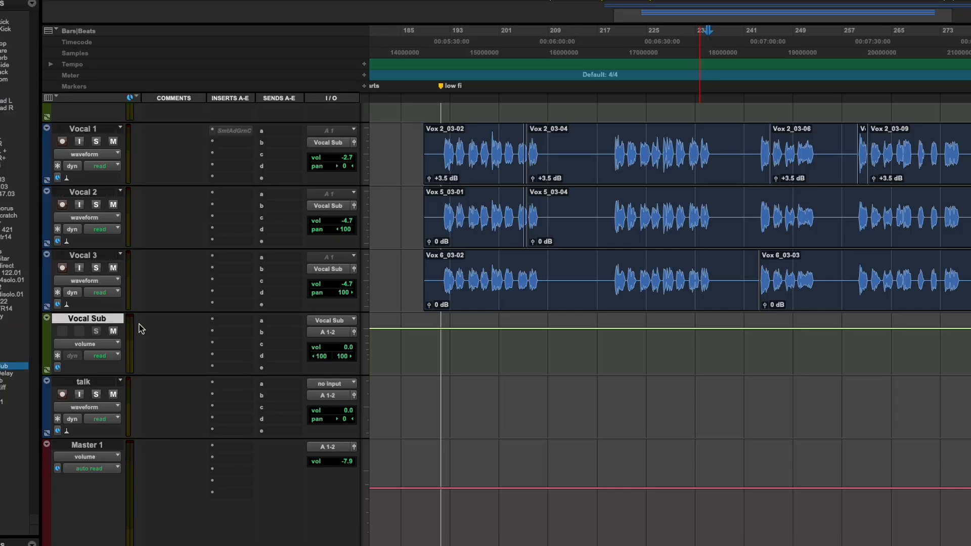
pyautogui.press('super+shift+n')
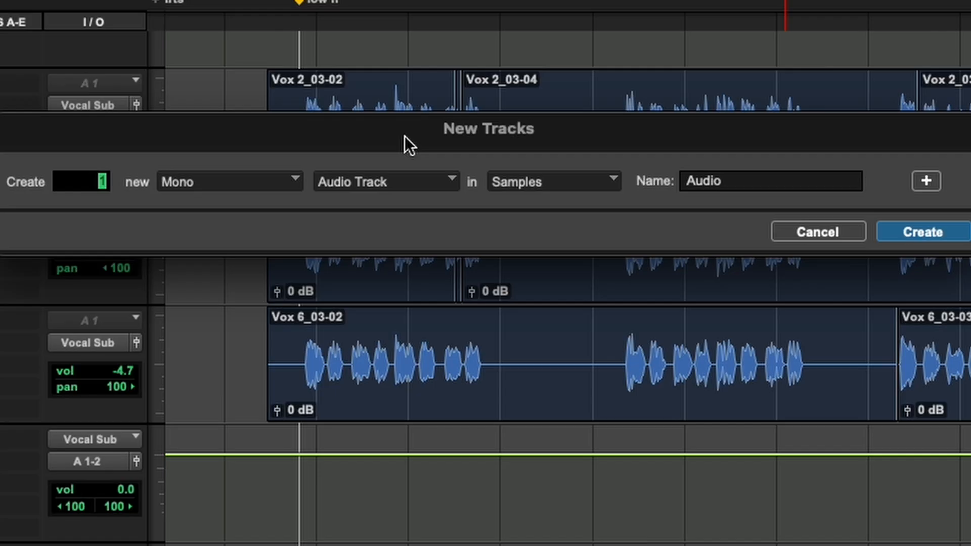
pyautogui.press('super+Down')
pyautogui.press('super+Right')
pyautogui.press('Return')
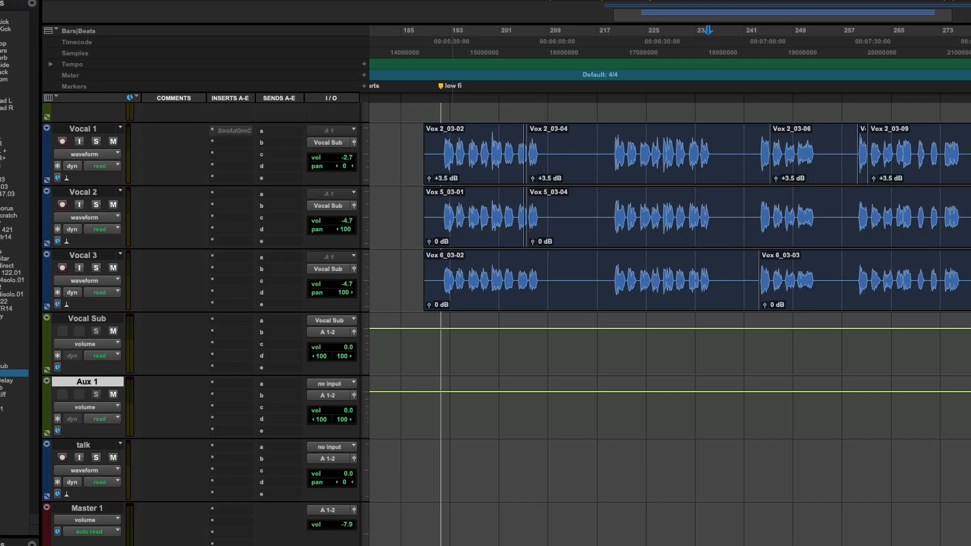
pyautogui.doubleClick(87, 381)
pyautogui.write('Vocal ')
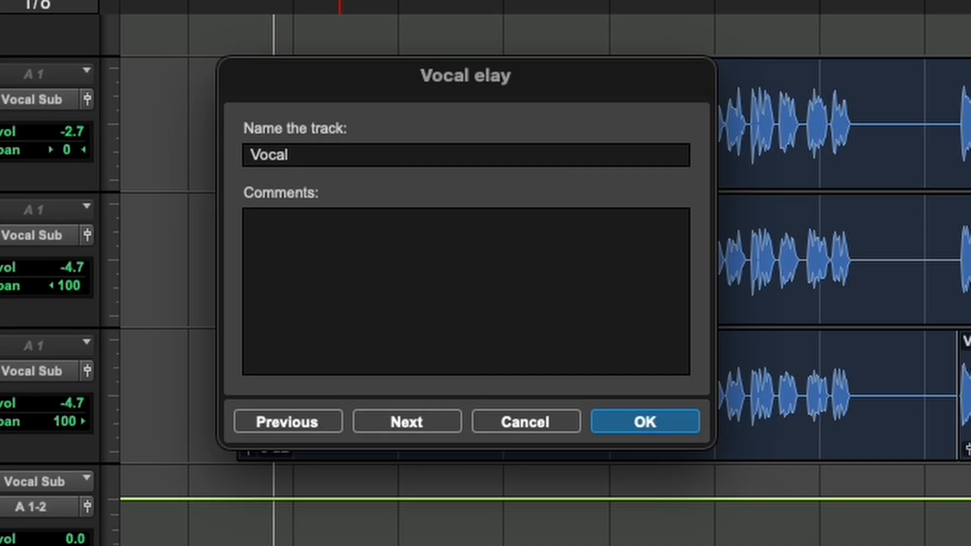
pyautogui.write('delay')
pyautogui.press('Return')
# Step: Set the input of the Vocal delay track to the stereo Vocal Delay bus
pyautogui.click(331, 383)
pyautogui.moveTo(353, 396)
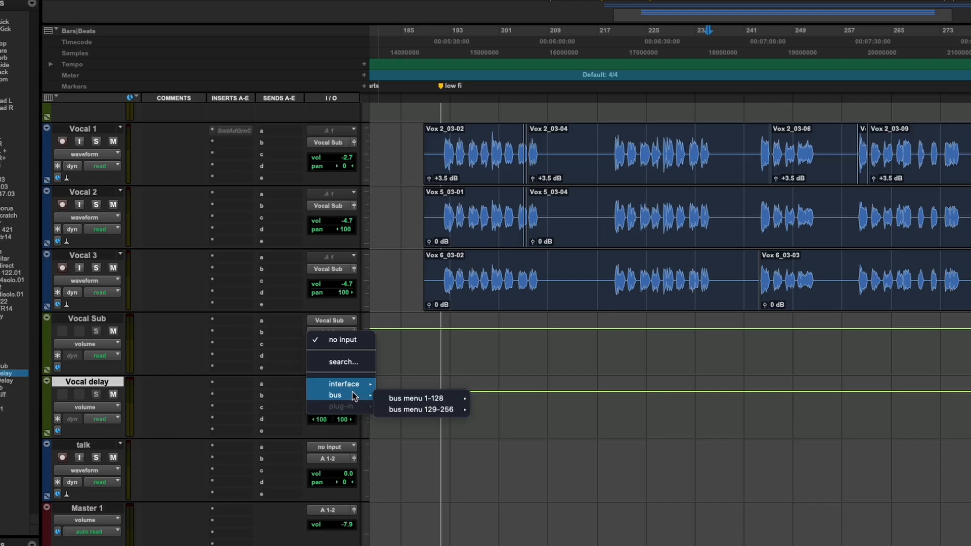
pyautogui.moveTo(419, 398)
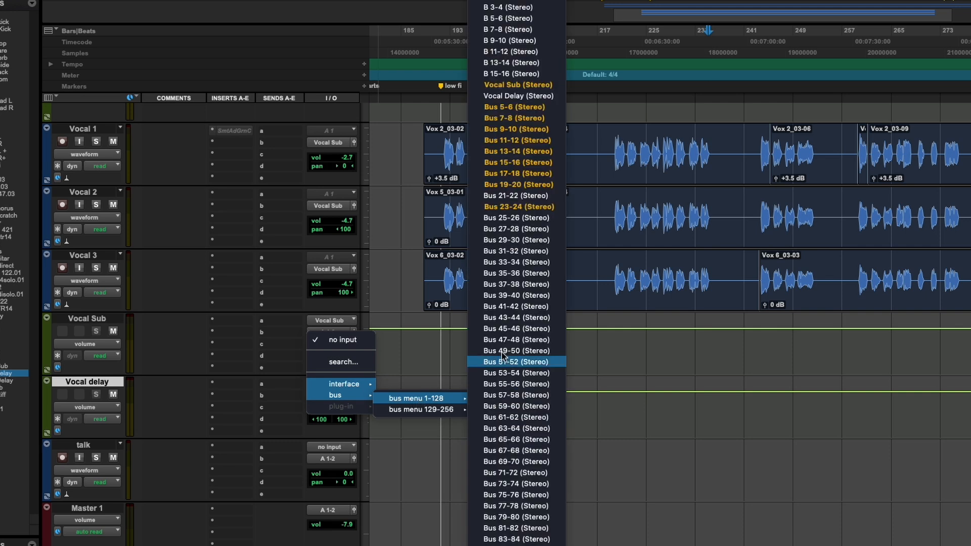
pyautogui.click(507, 96)
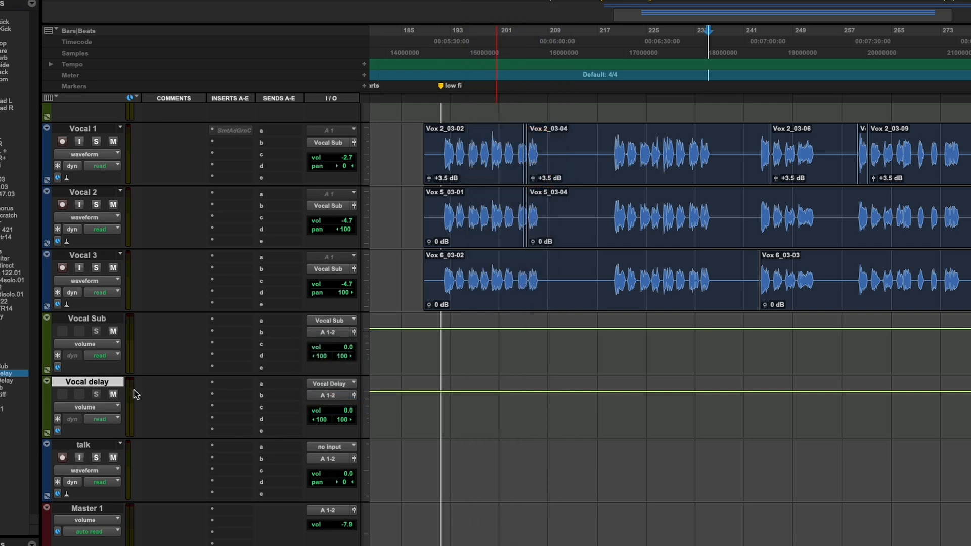
# Step: Add a send from Vocal Sub to the stereo Vocal Delay bus and set its level to -6.2 dB
pyautogui.click(286, 324)
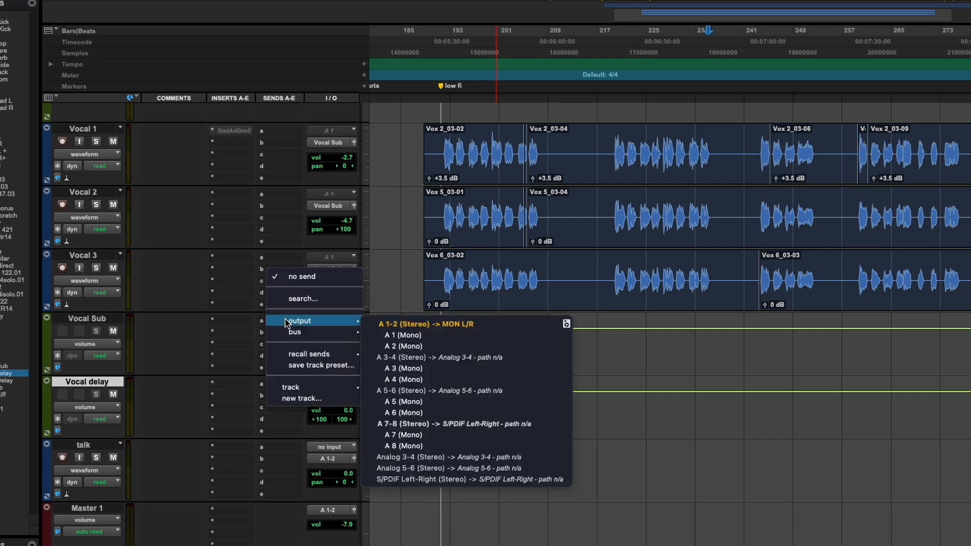
pyautogui.moveTo(350, 335)
pyautogui.moveTo(396, 335)
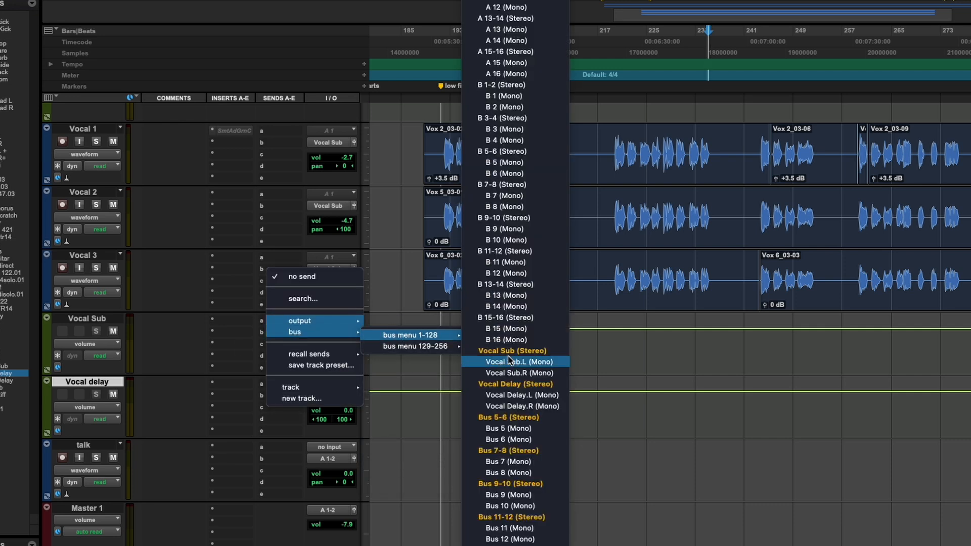
pyautogui.click(515, 383)
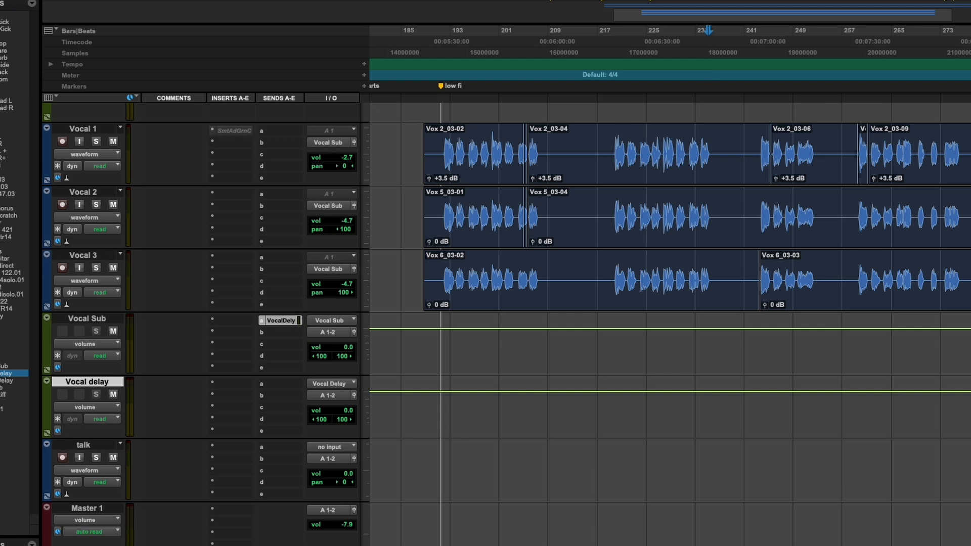
pyautogui.moveTo(538, 326); pyautogui.dragTo(537, 246)
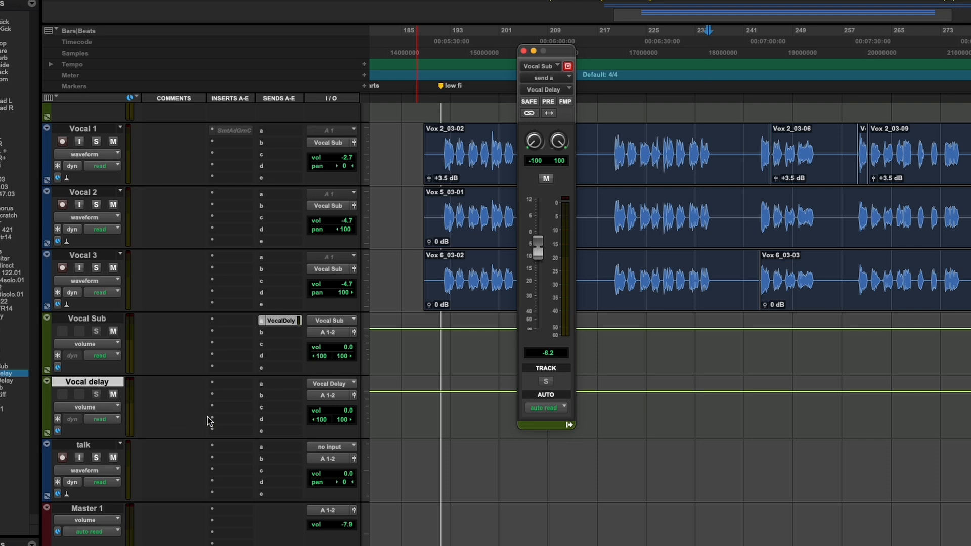
# Step: Insert the stereo EchoBoy delay plug-in on the Vocal delay track and close the send's fader window
pyautogui.click(229, 384)
pyautogui.moveTo(231, 388)
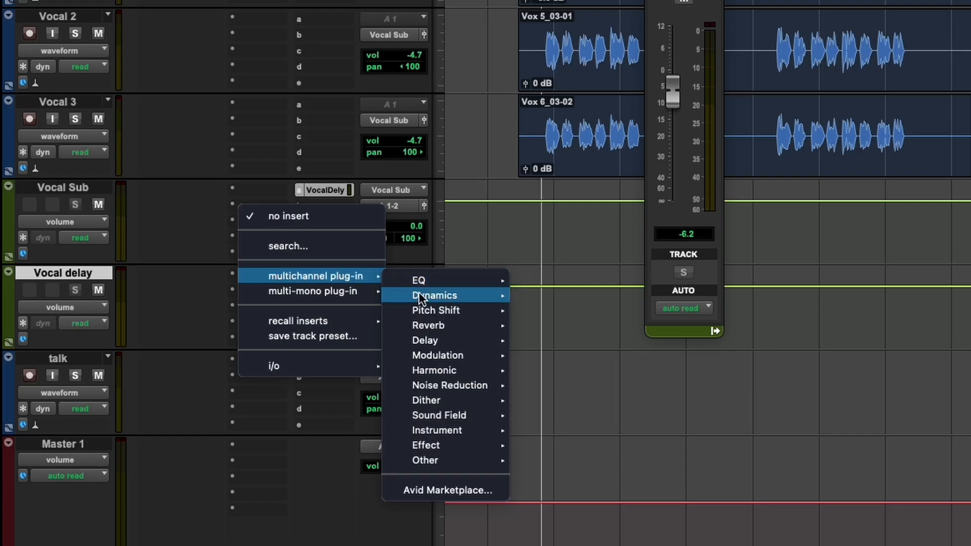
pyautogui.moveTo(367, 441)
pyautogui.moveTo(444, 337)
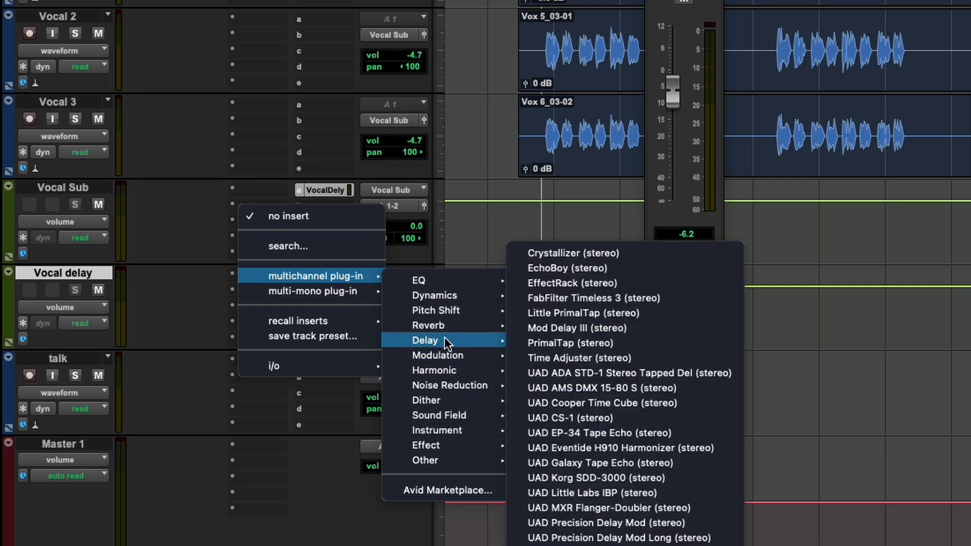
pyautogui.click(571, 266)
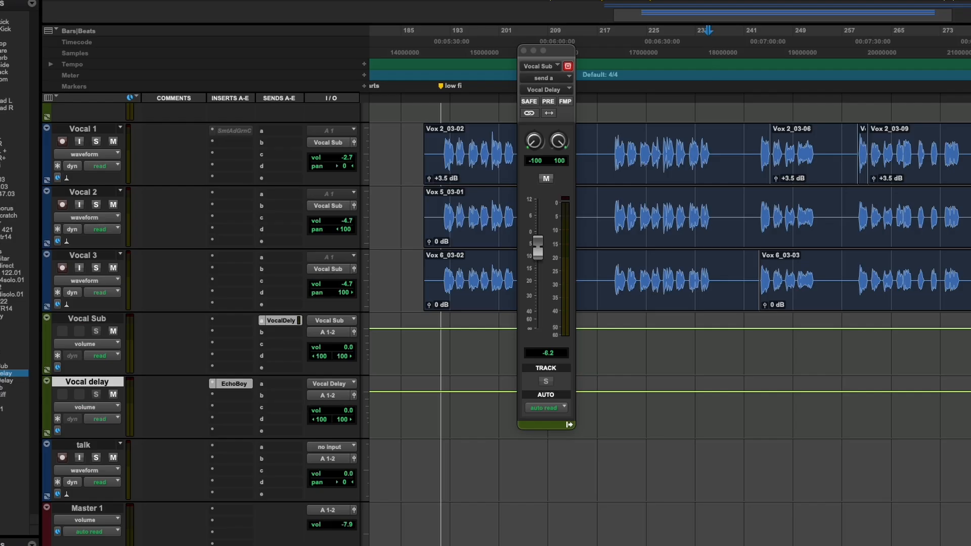
pyautogui.moveTo(618, 37); pyautogui.dragTo(530, 105)
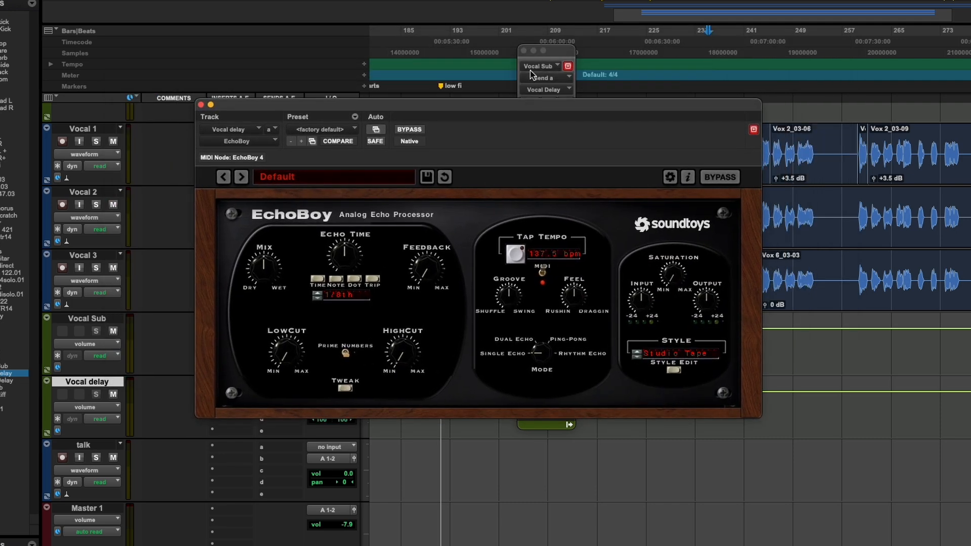
pyautogui.click(523, 51)
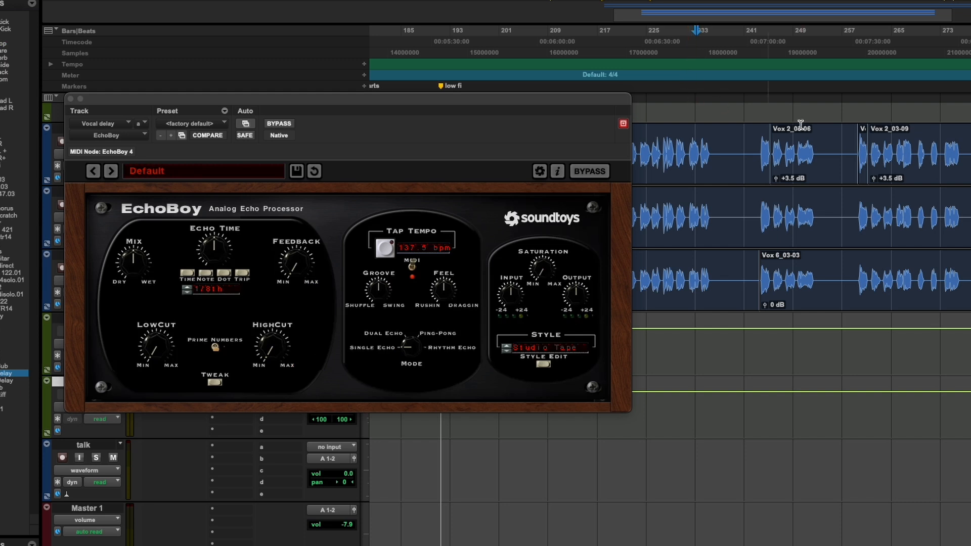
# Step: Set the EchoBoy echo time to a 1/4 note while playing back the vocals
pyautogui.press('space')
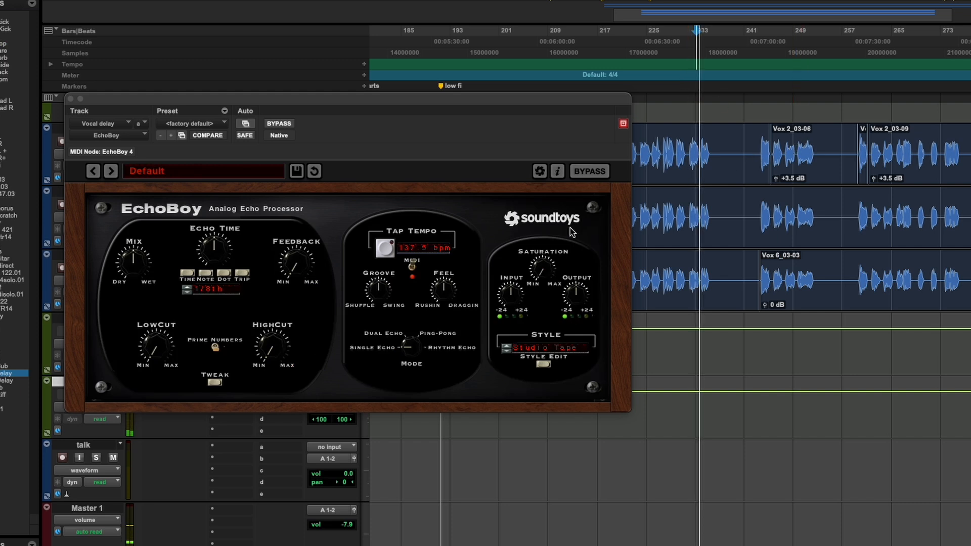
pyautogui.moveTo(416, 101); pyautogui.dragTo(544, 168)
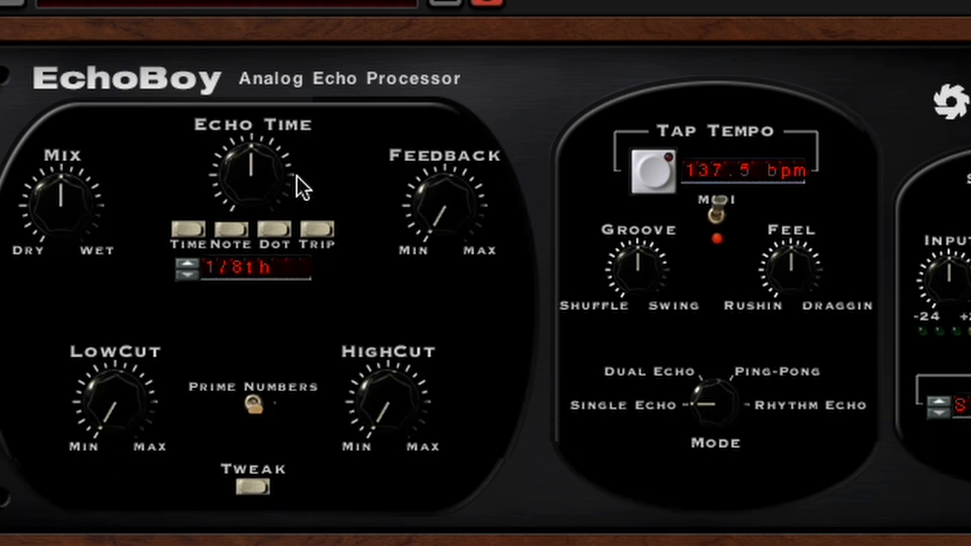
pyautogui.moveTo(235, 152); pyautogui.dragTo(238, 136)
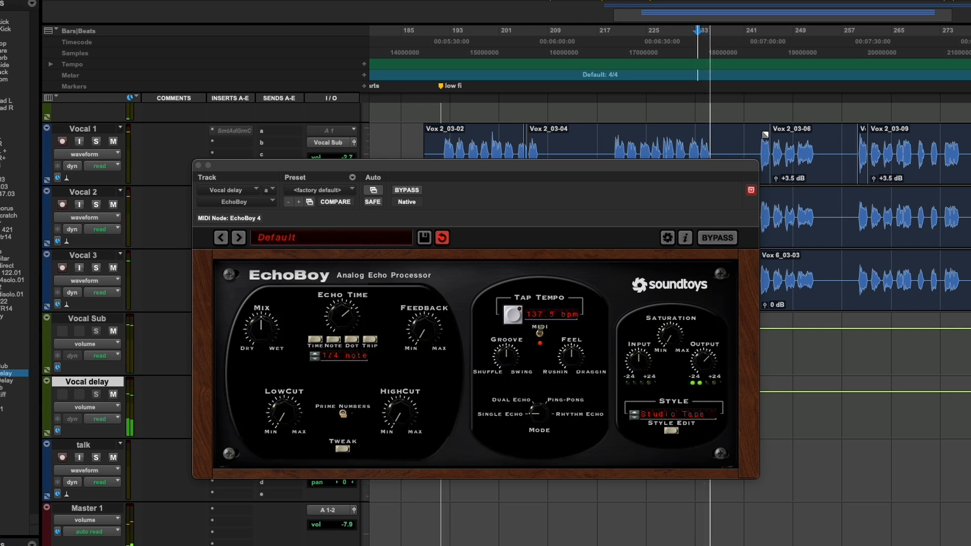
pyautogui.press('space')
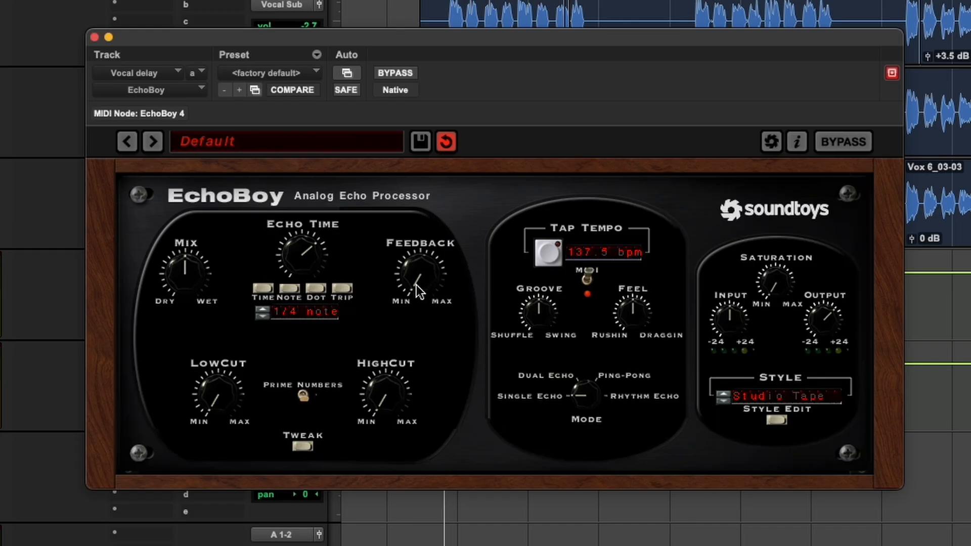
# Step: Raise the EchoBoy feedback close to maximum, play back the vocals to hear the repeats, and uncover the Vocal delay track
pyautogui.moveTo(416, 284); pyautogui.dragTo(424, 217)
pyautogui.moveTo(424, 283); pyautogui.dragTo(430, 268)
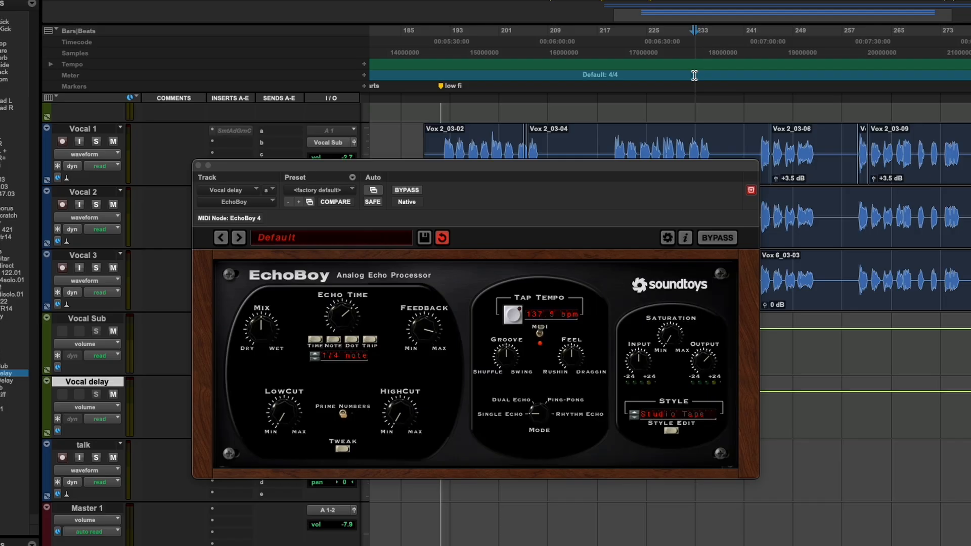
pyautogui.press('space')
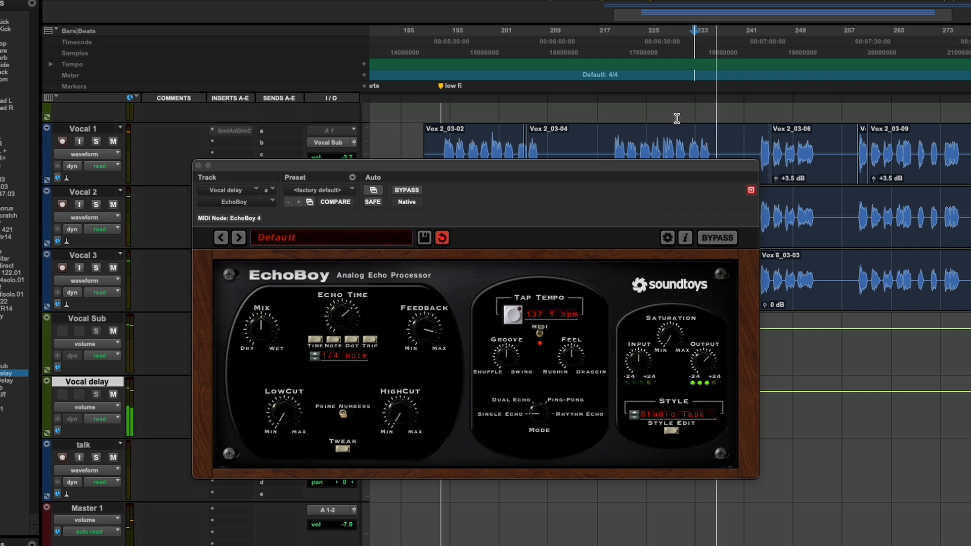
pyautogui.press('space')
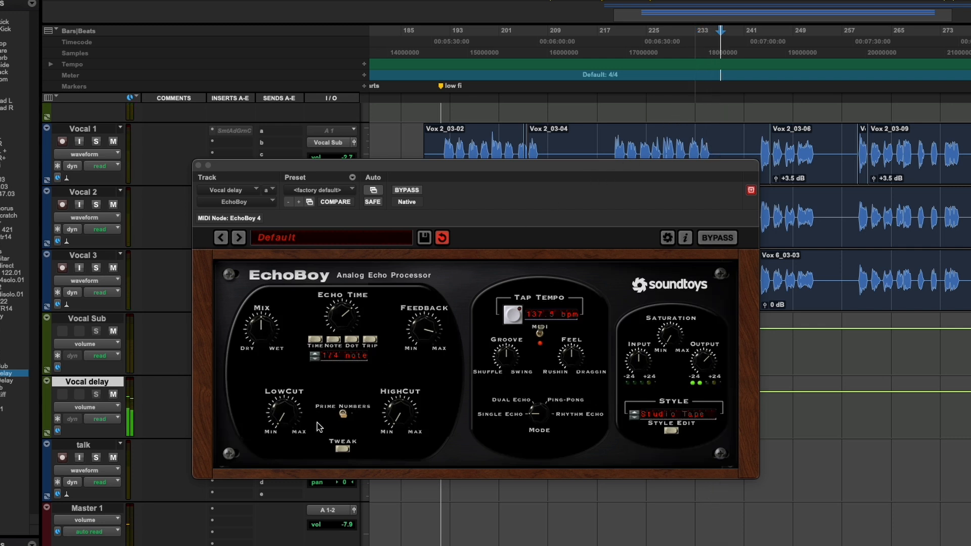
pyautogui.moveTo(350, 166); pyautogui.dragTo(375, 45)
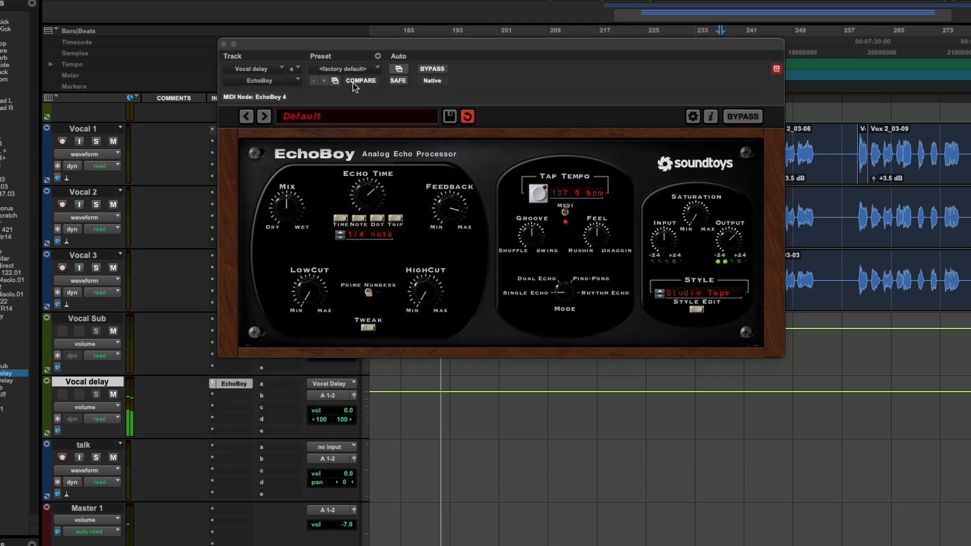
# Step: Bypass EchoBoy on the Vocal delay track and reposition its plug-in window
pyautogui.keyDown('super'); pyautogui.click(239, 384); pyautogui.keyUp('super')
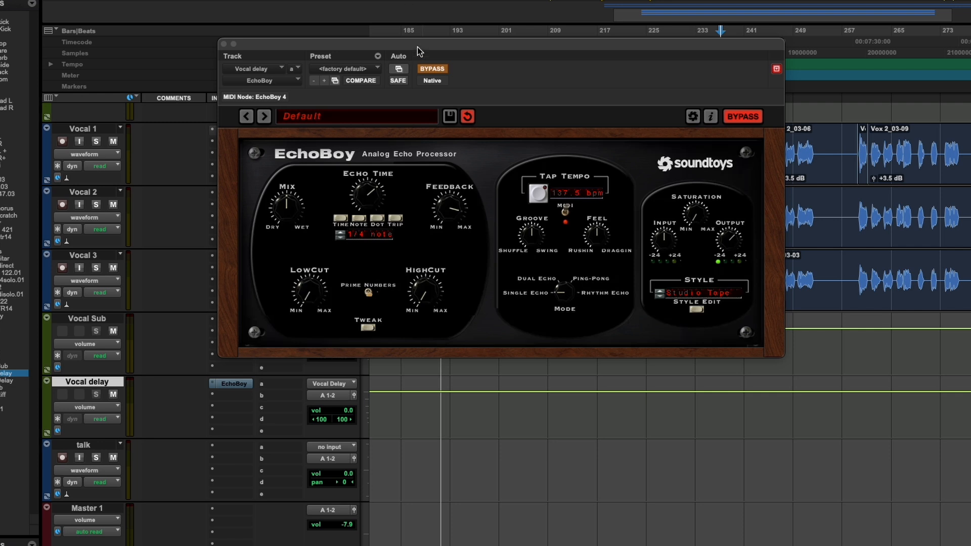
pyautogui.moveTo(417, 46); pyautogui.dragTo(368, 81)
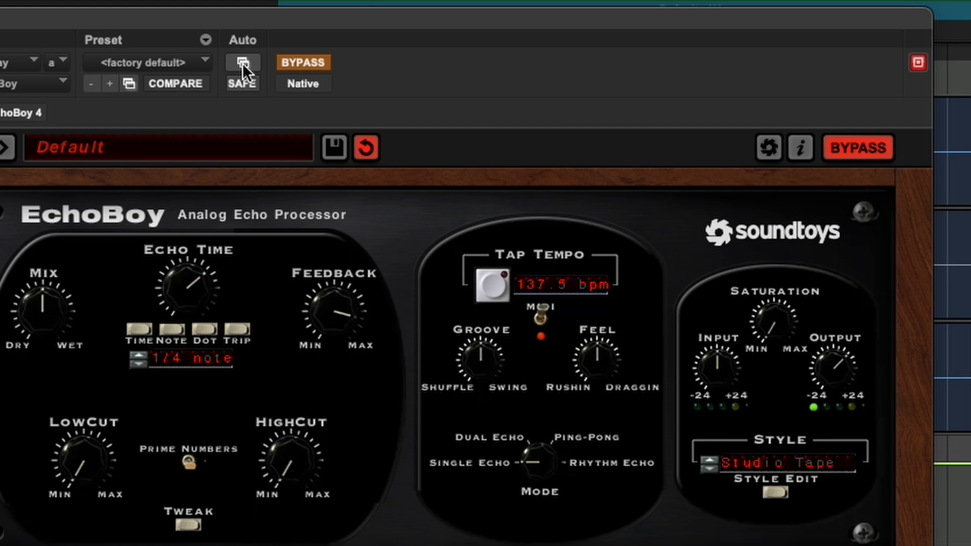
pyautogui.moveTo(955, 1); pyautogui.dragTo(777, 106)
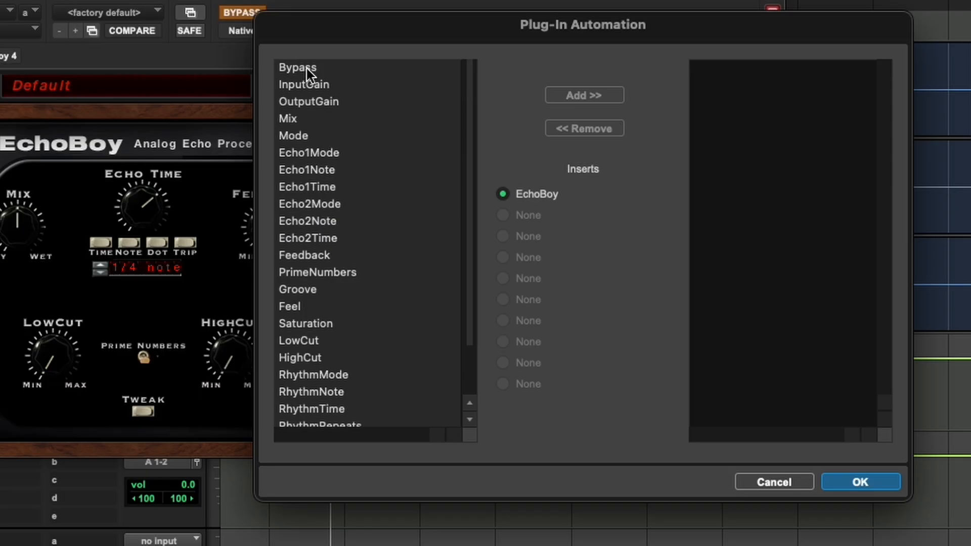
# Step: Enable plug-in automation for EchoBoy's Bypass, OutputGain and Feedback parameters
pyautogui.click(306, 68)
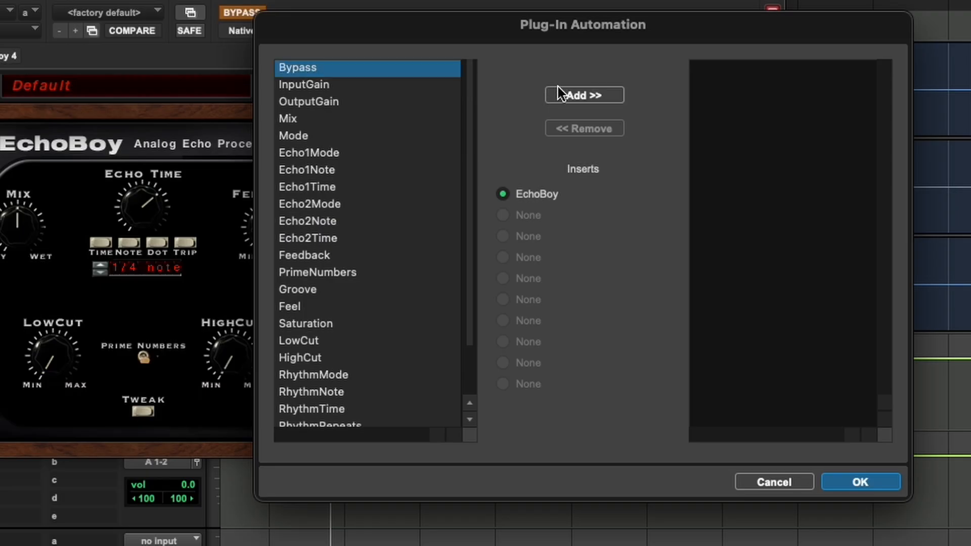
pyautogui.click(582, 96)
pyautogui.click(367, 86)
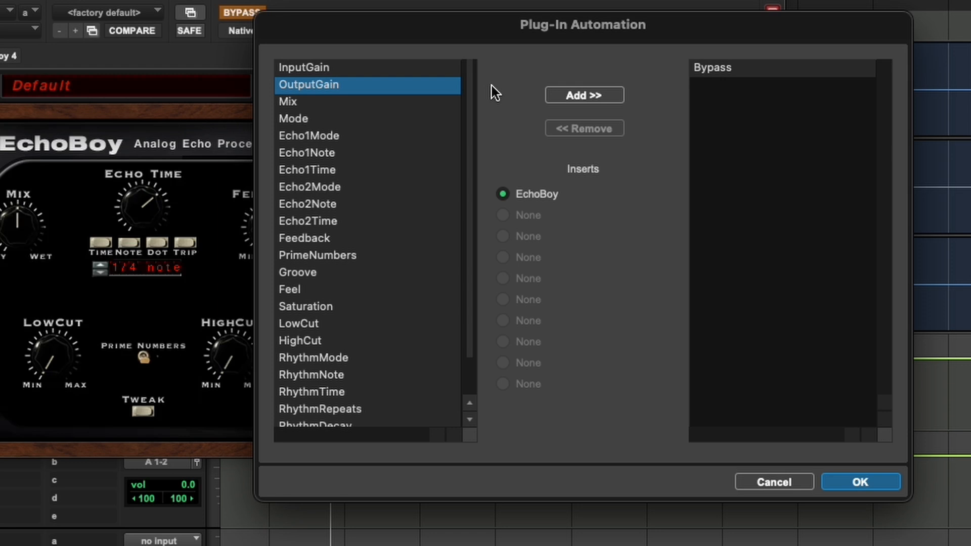
pyautogui.click(562, 95)
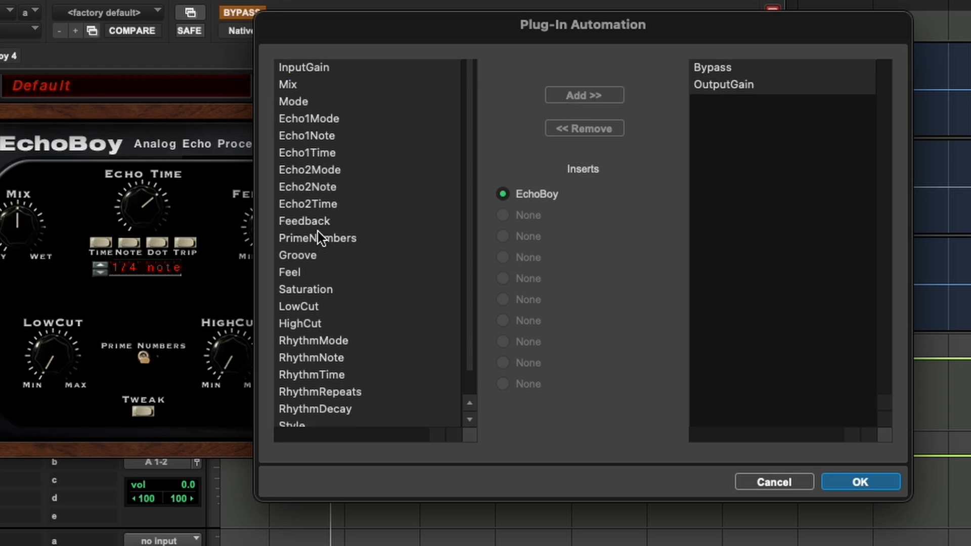
pyautogui.click(359, 219)
pyautogui.click(587, 99)
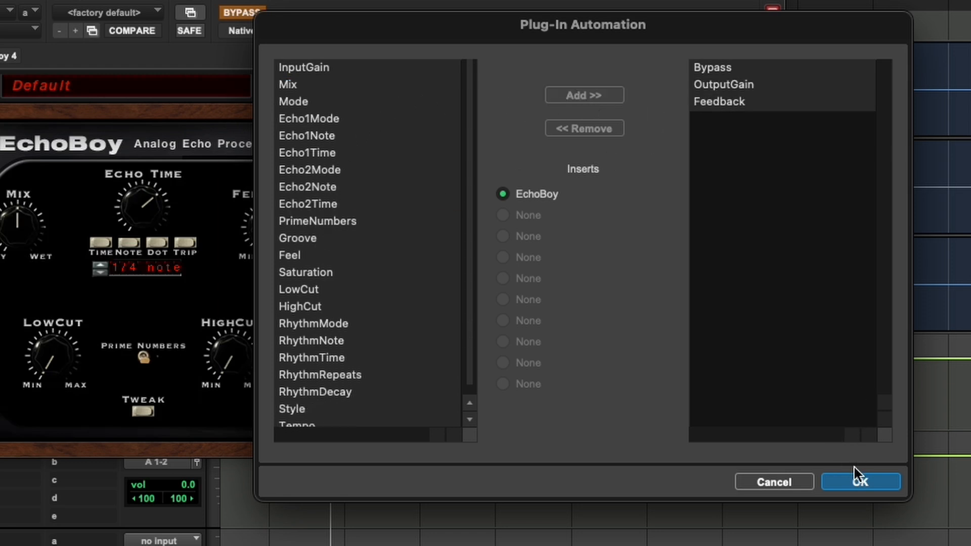
pyautogui.click(860, 482)
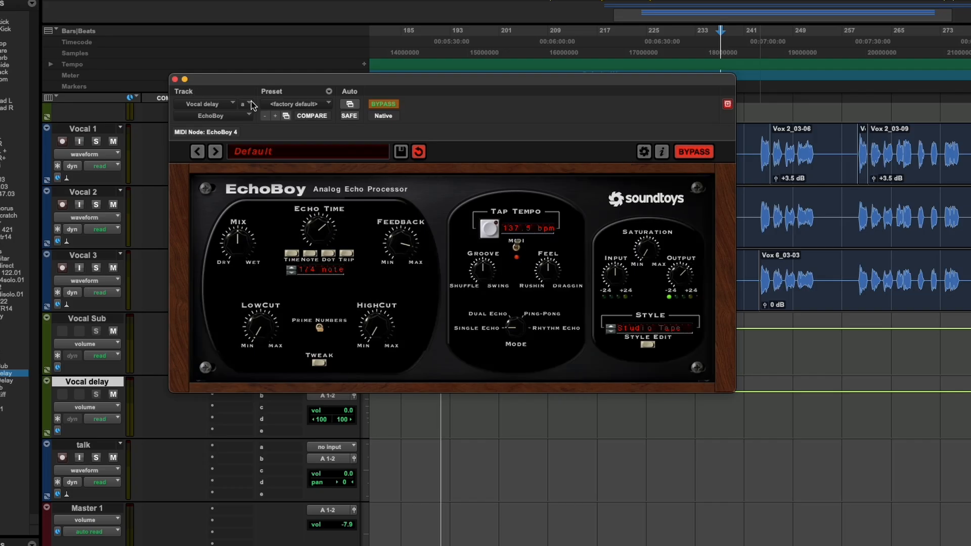
# Step: Close the EchoBoy window and show the EchoBoy Feedback automation on the Vocal delay track
pyautogui.click(175, 80)
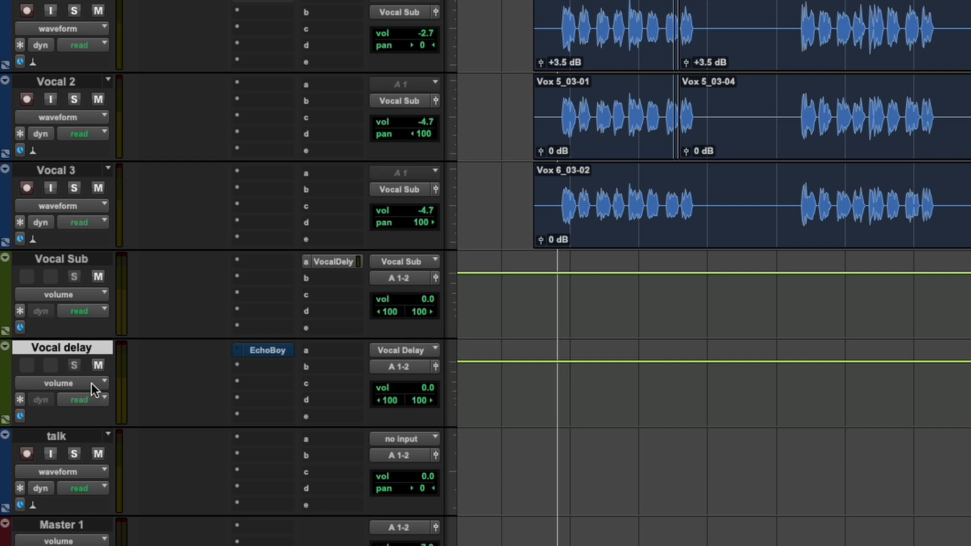
pyautogui.click(91, 383)
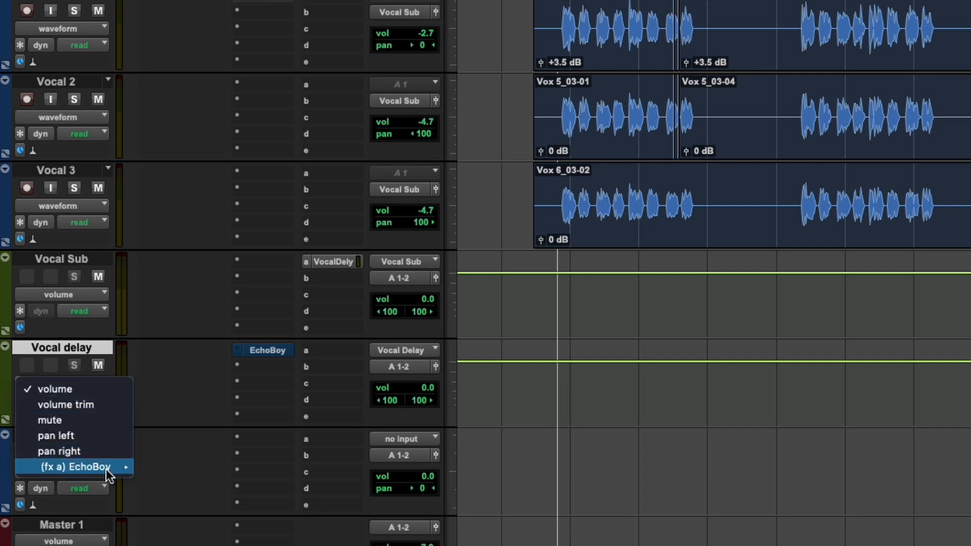
pyautogui.moveTo(108, 467)
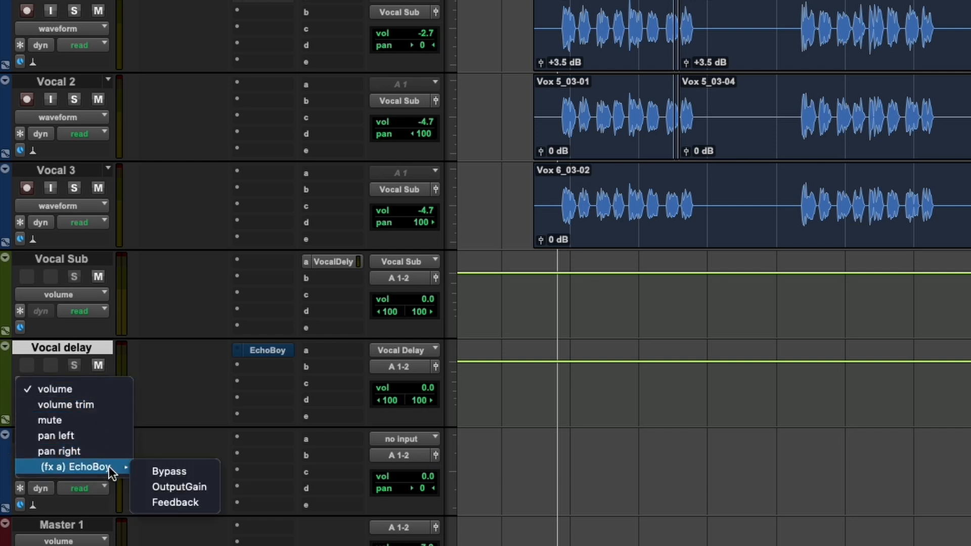
pyautogui.click(156, 502)
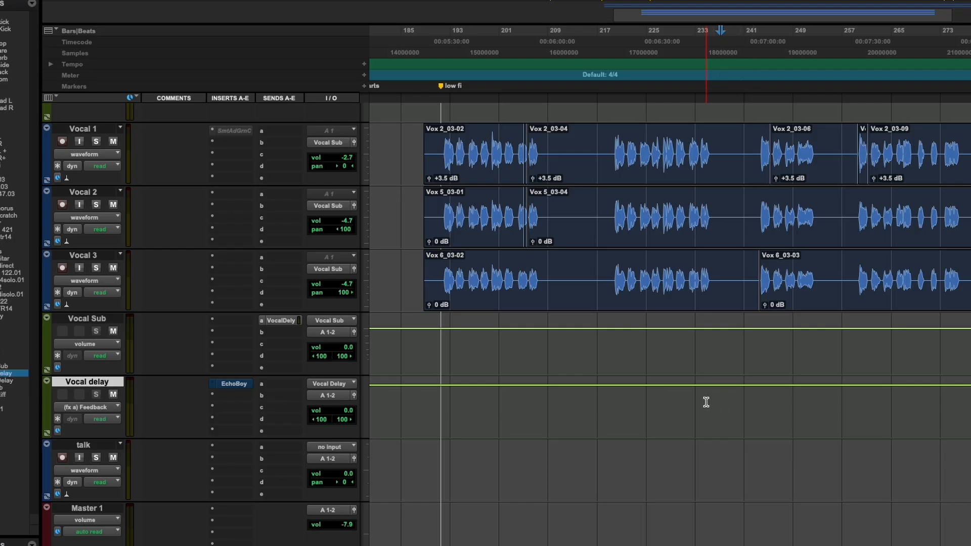
# Step: Shape the Feedback automation on the Vocal delay track so it rises at the end of the vocal phrase around bar 235
pyautogui.press('t')
pyautogui.press('t')
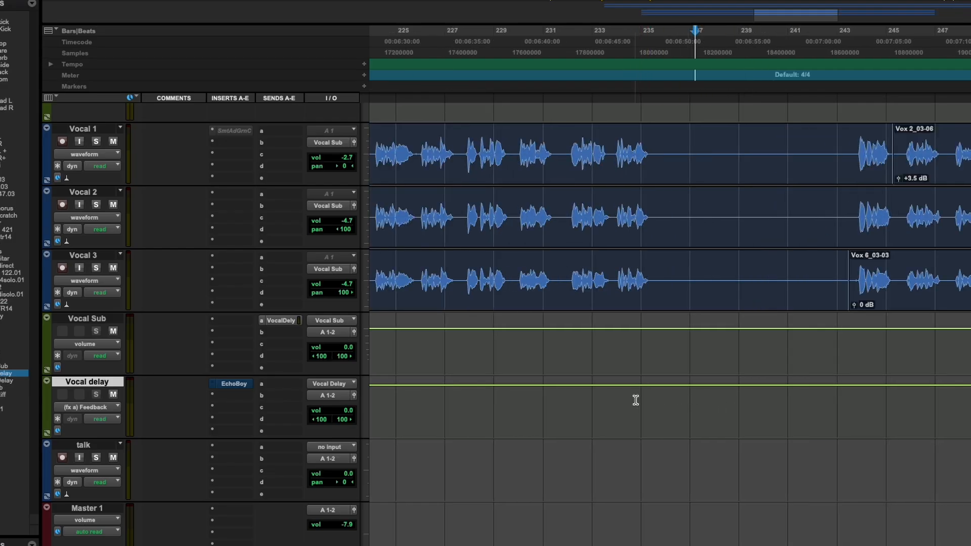
pyautogui.moveTo(638, 399); pyautogui.dragTo(845, 407)
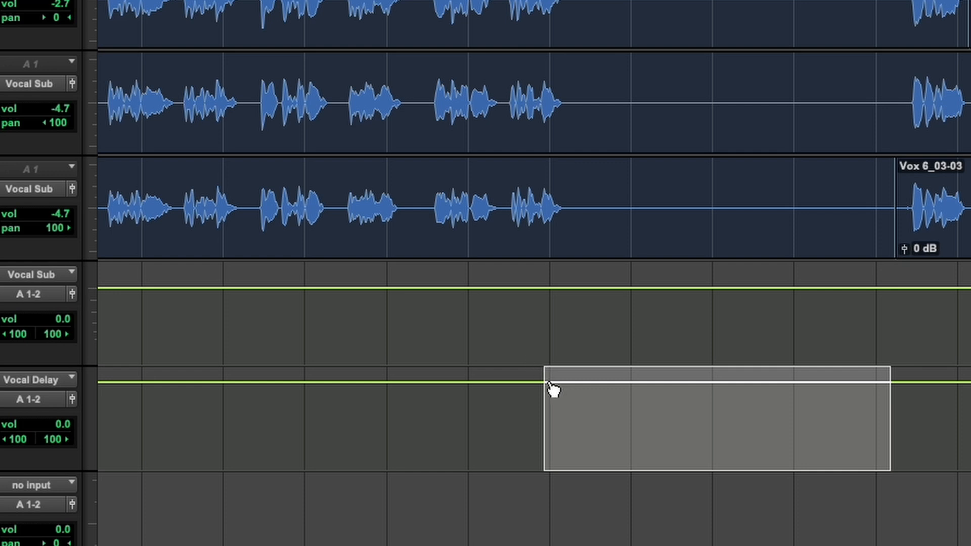
pyautogui.moveTo(559, 383); pyautogui.dragTo(543, 398)
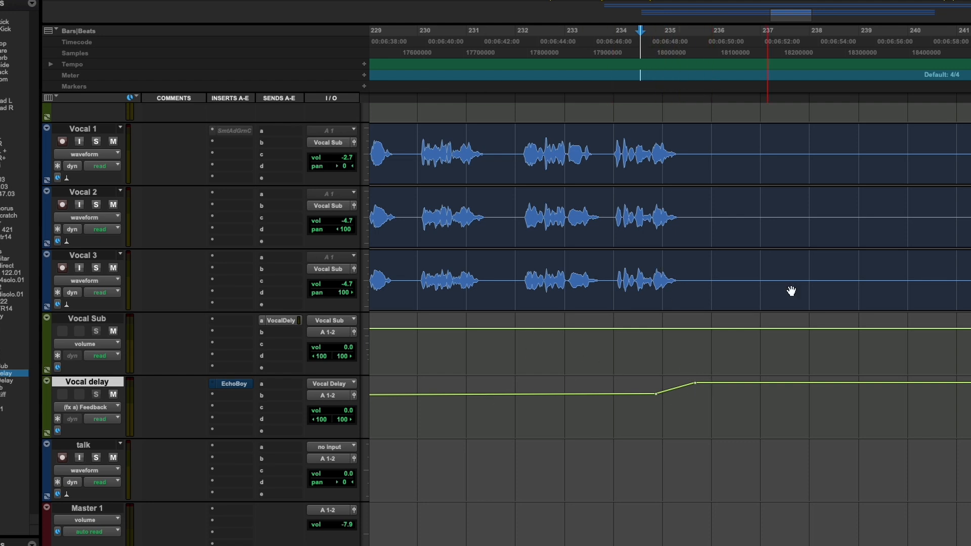
# Step: Play back the end of the vocal phrase with EchoBoy active and its window open to watch the automated feedback, and stop playback
pyautogui.click(234, 383)
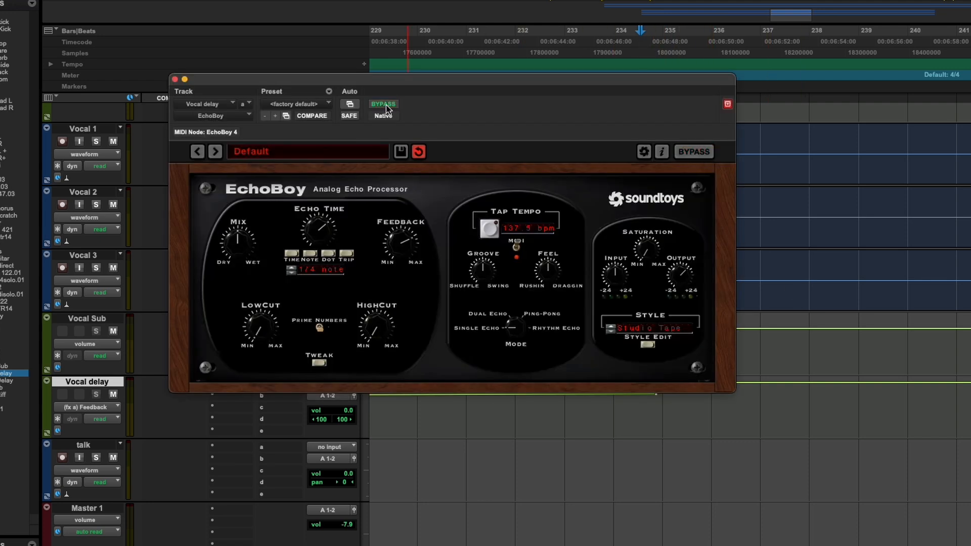
pyautogui.moveTo(466, 79); pyautogui.dragTo(172, 37)
pyautogui.click(627, 101)
pyautogui.press('space')
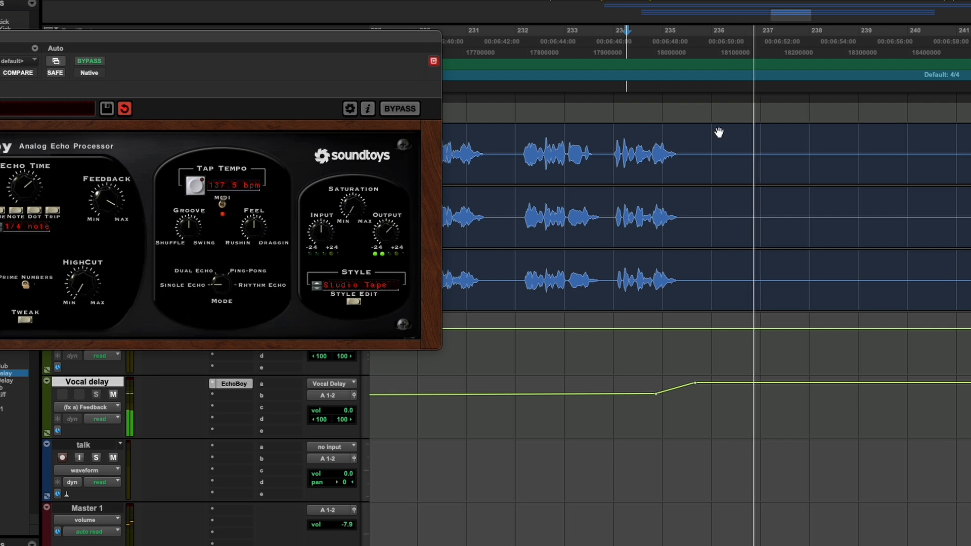
pyautogui.moveTo(316, 44); pyautogui.dragTo(642, 47)
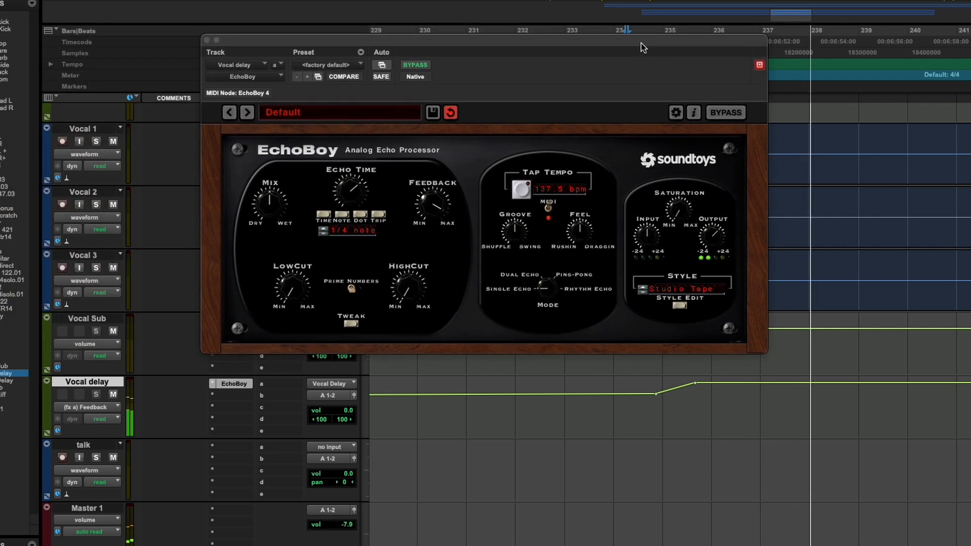
pyautogui.press('r')
pyautogui.press('r')
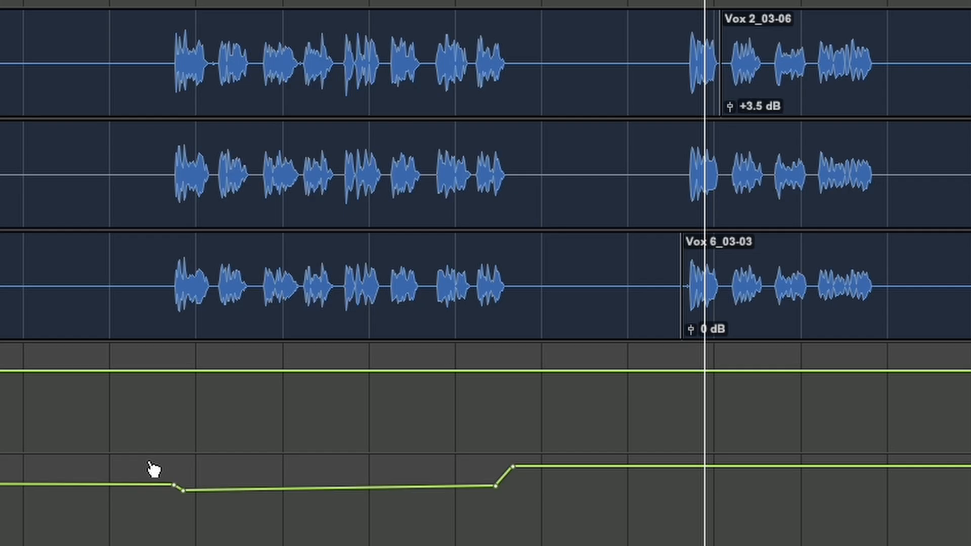
pyautogui.press('space')
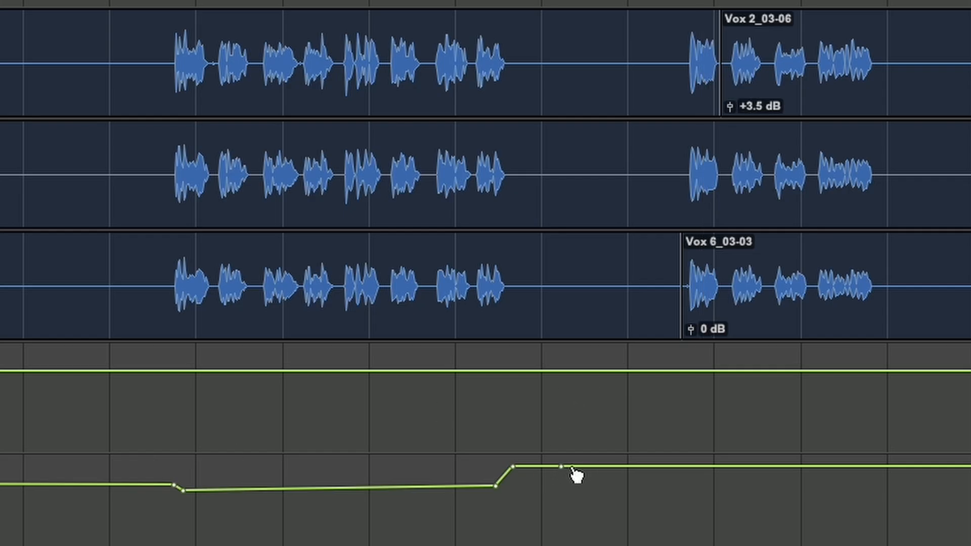
# Step: Add a second, slight rise to the Feedback automation near bar 238 and play back the vocals to hear the repeats
pyautogui.press('t')
pyautogui.moveTo(246, 466); pyautogui.dragTo(246, 461)
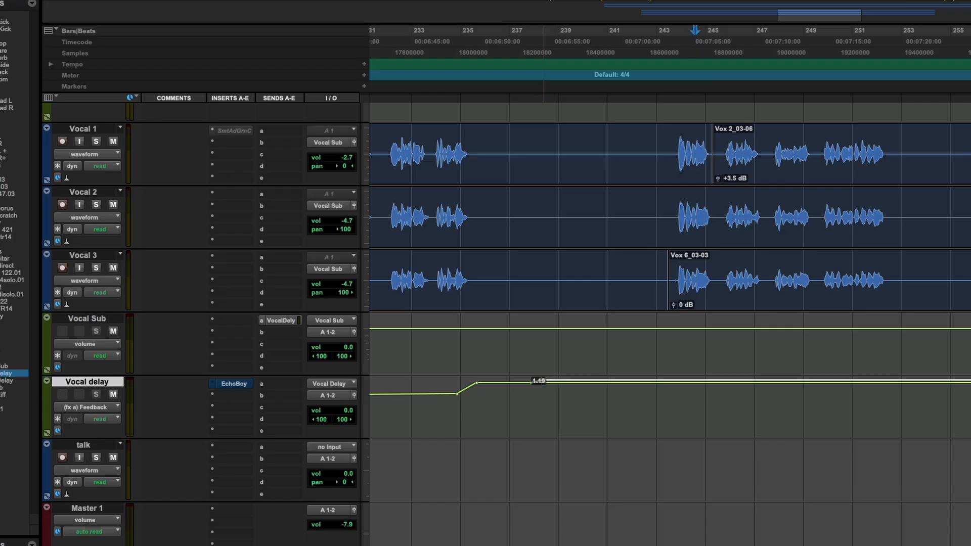
pyautogui.moveTo(545, 380); pyautogui.dragTo(545, 380)
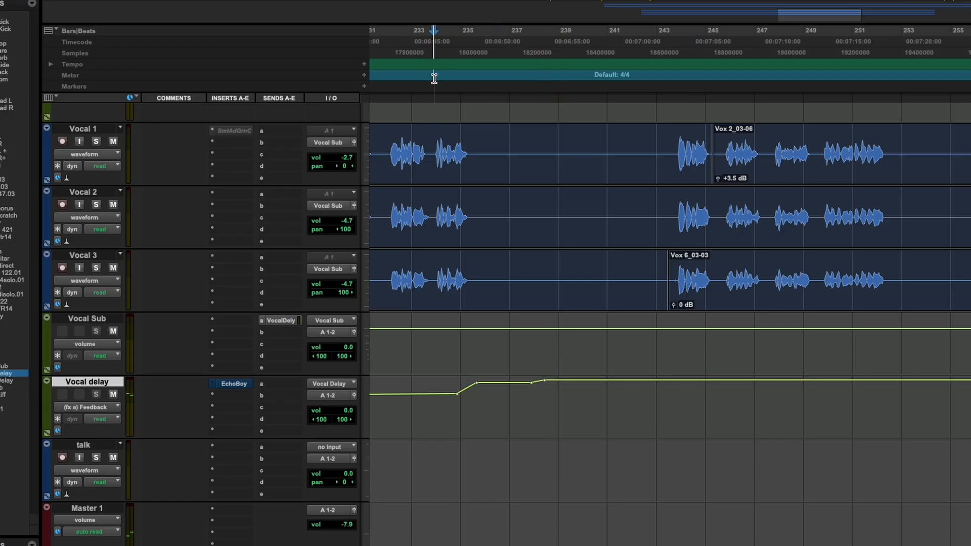
pyautogui.press('space')
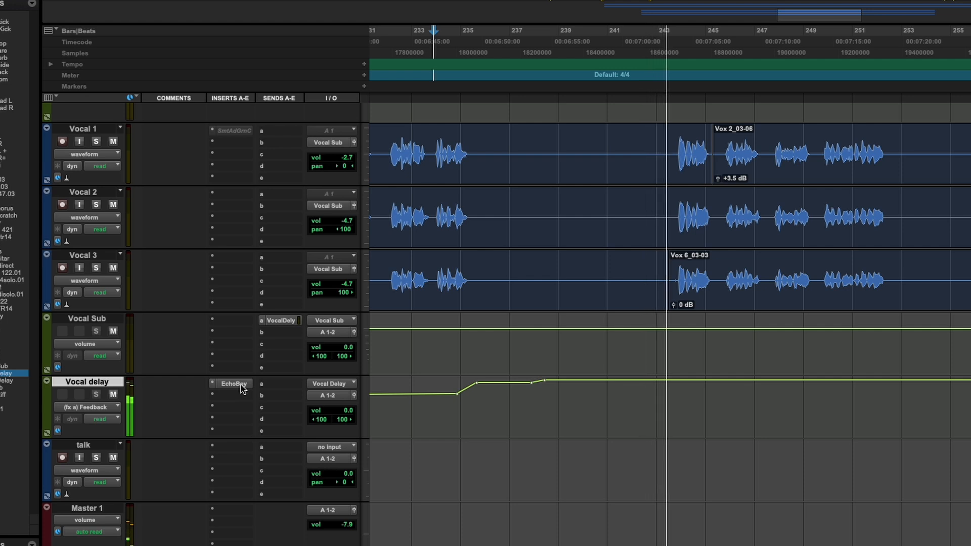
pyautogui.press('space')
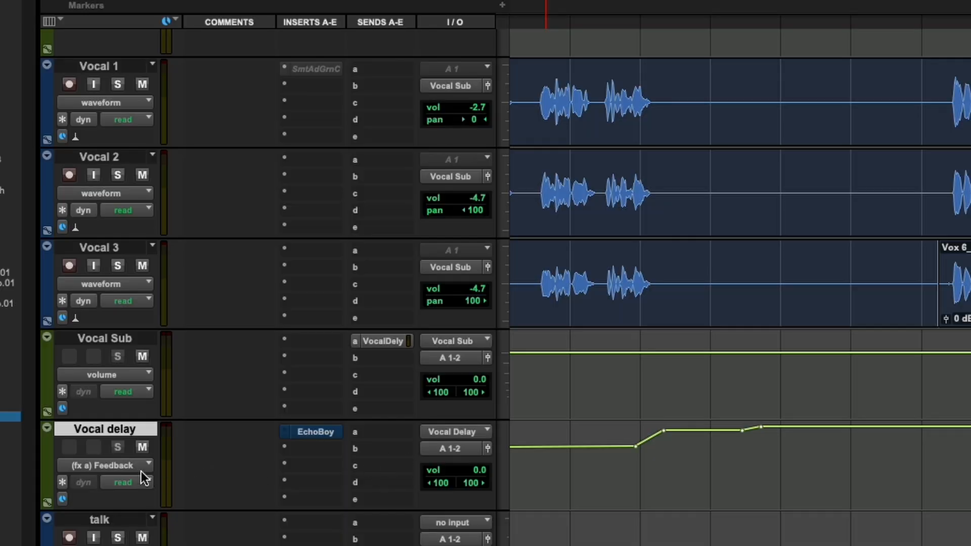
# Step: Show the EchoBoy OutputGain automation on the Vocal delay track and raise it slightly just after the vocal phrase ends near bar 235
pyautogui.click(141, 465)
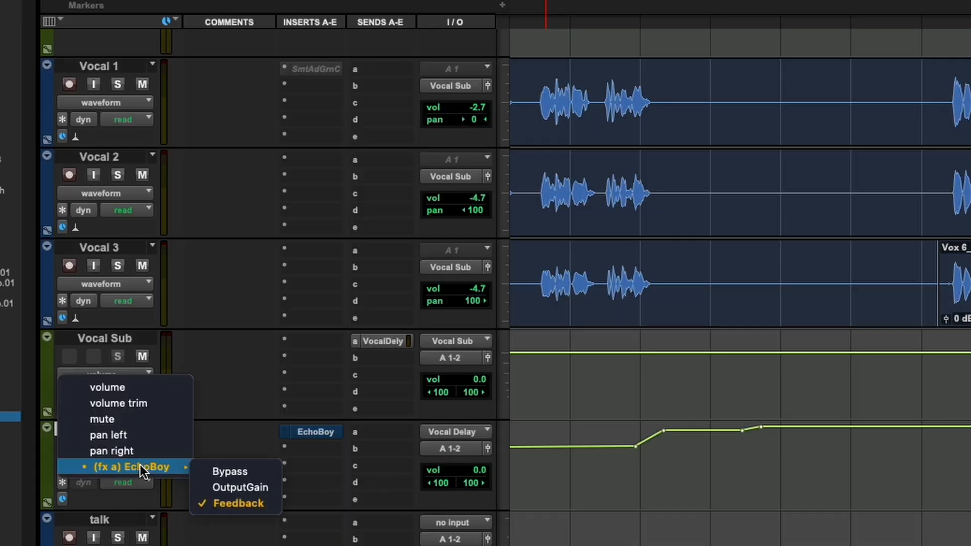
pyautogui.click(216, 488)
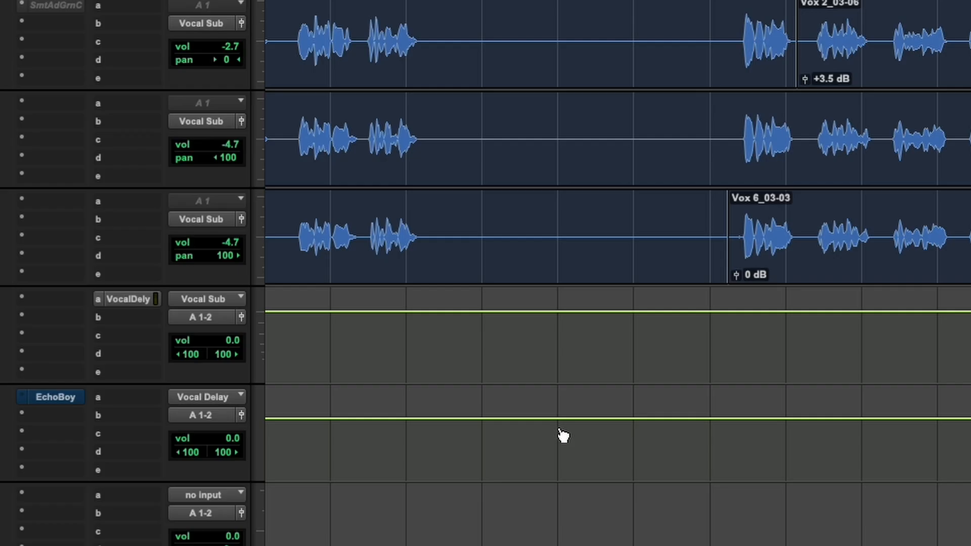
pyautogui.moveTo(427, 416); pyautogui.dragTo(437, 413)
pyautogui.moveTo(437, 414); pyautogui.dragTo(438, 413)
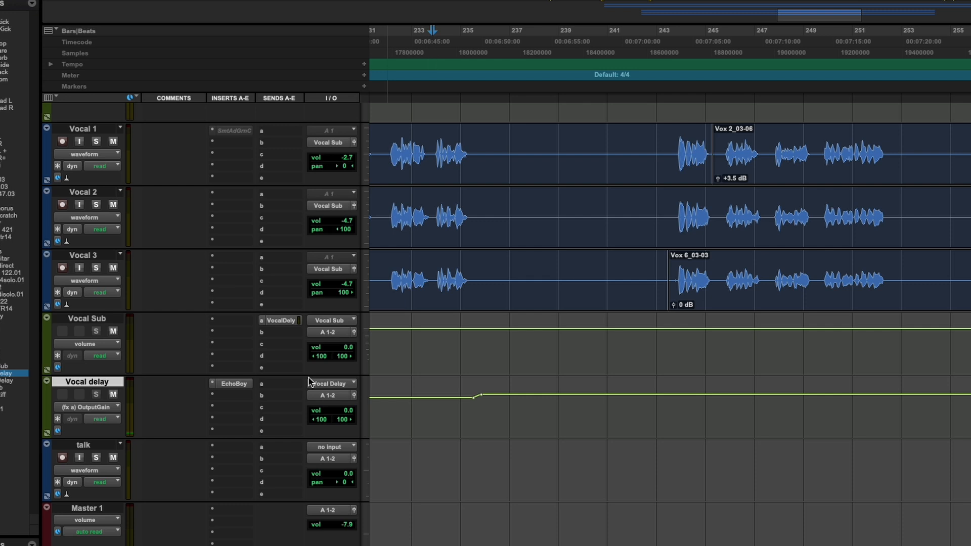
# Step: Play back the vocals to hear the output gain automation, stop playback and bypass EchoBoy
pyautogui.press('space')
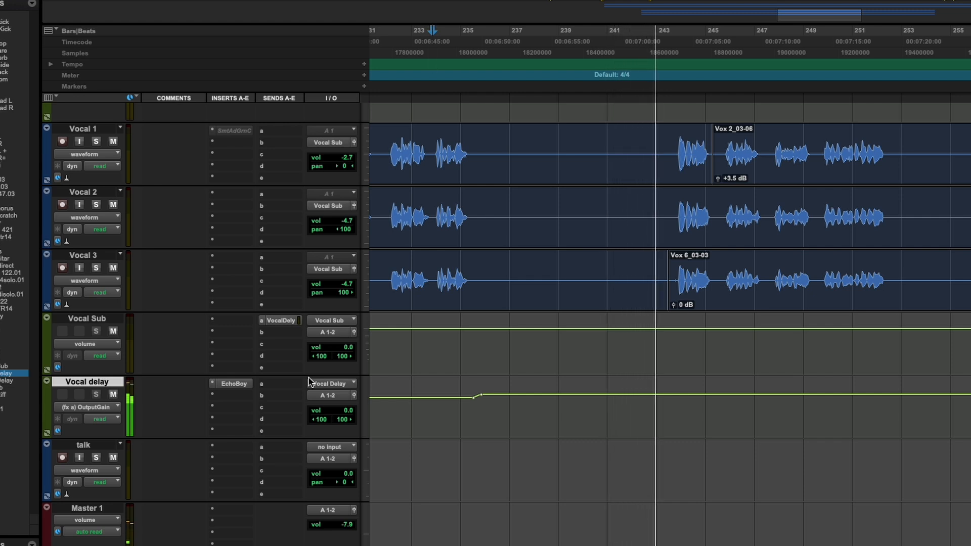
pyautogui.press('space')
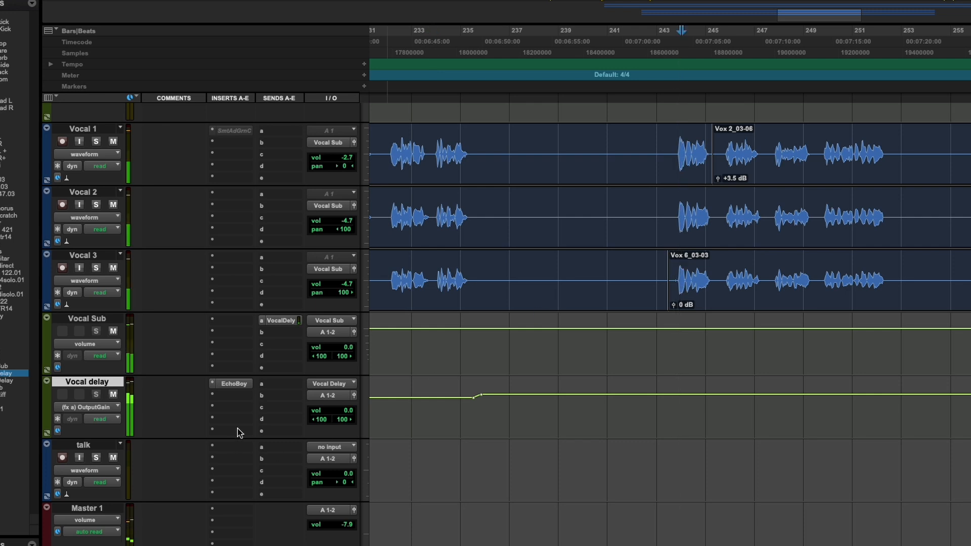
pyautogui.click(244, 384)
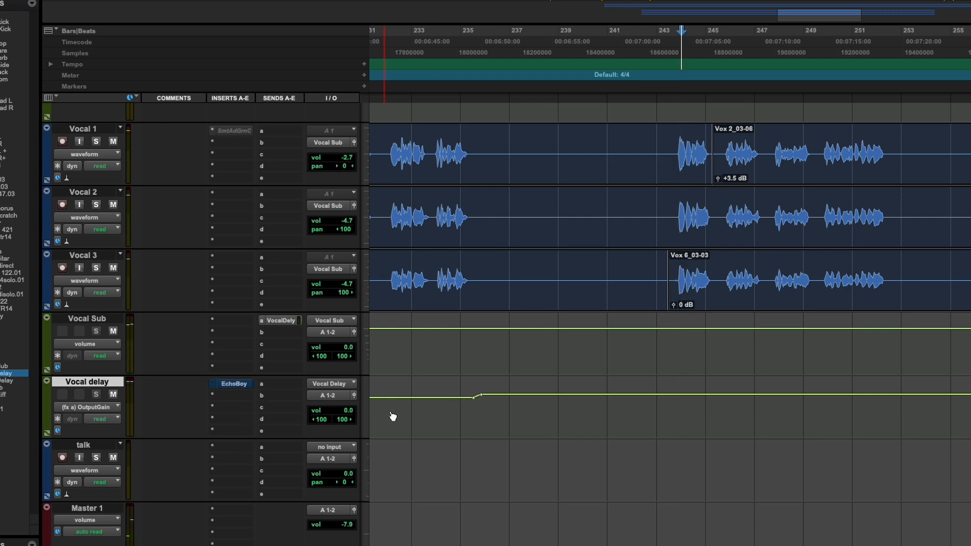
# Step: Show the EchoBoy Bypass automation on the Vocal delay track and set it to Off between the vocal phrases, about bars 235 to 243
pyautogui.click(113, 410)
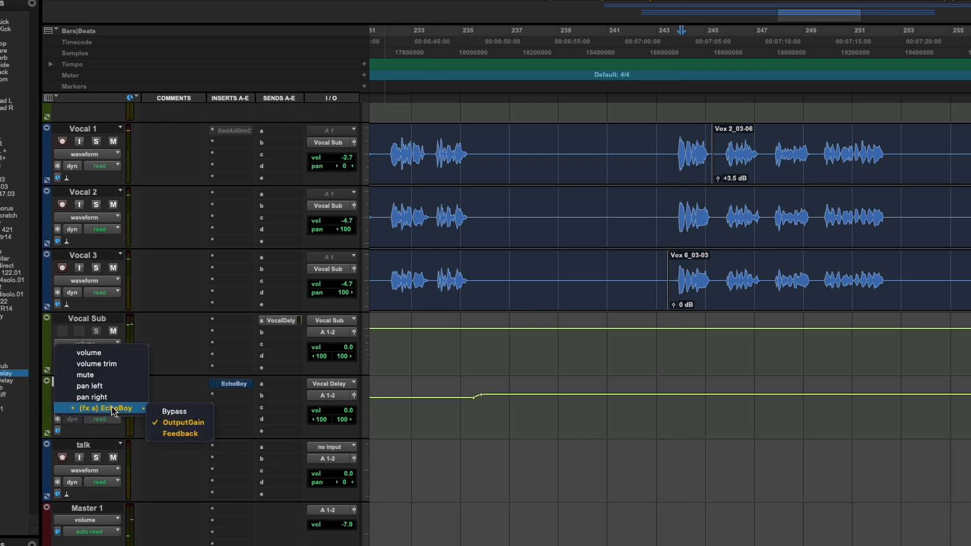
pyautogui.click(130, 354)
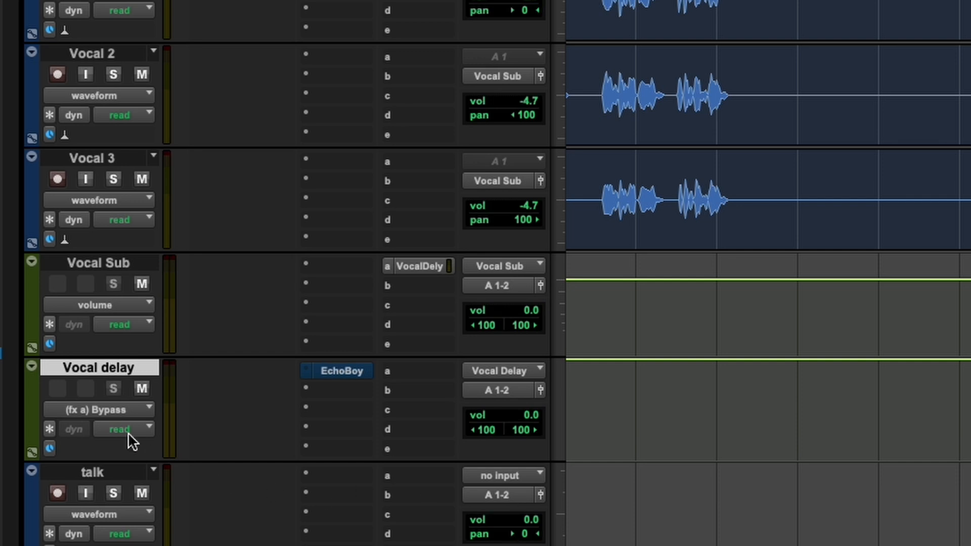
pyautogui.click(111, 411)
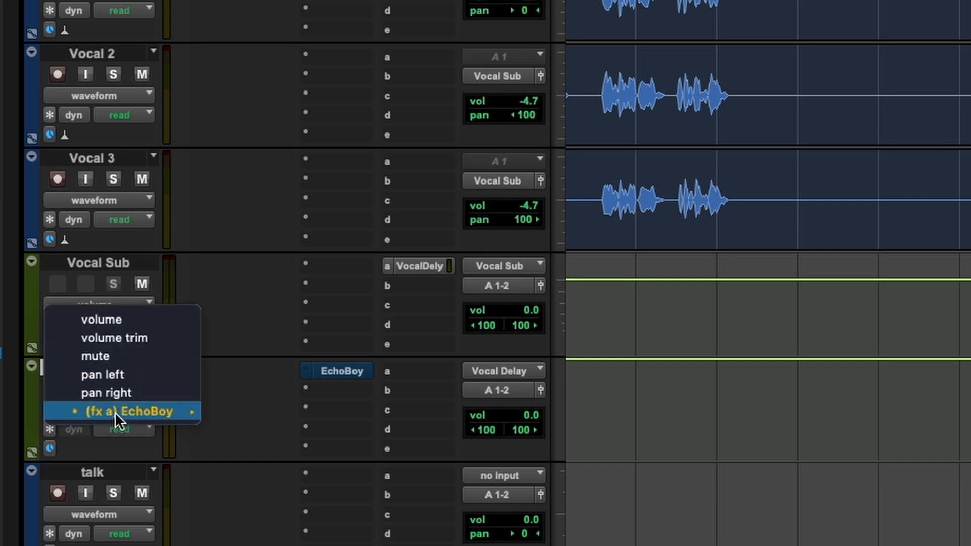
pyautogui.click(857, 404)
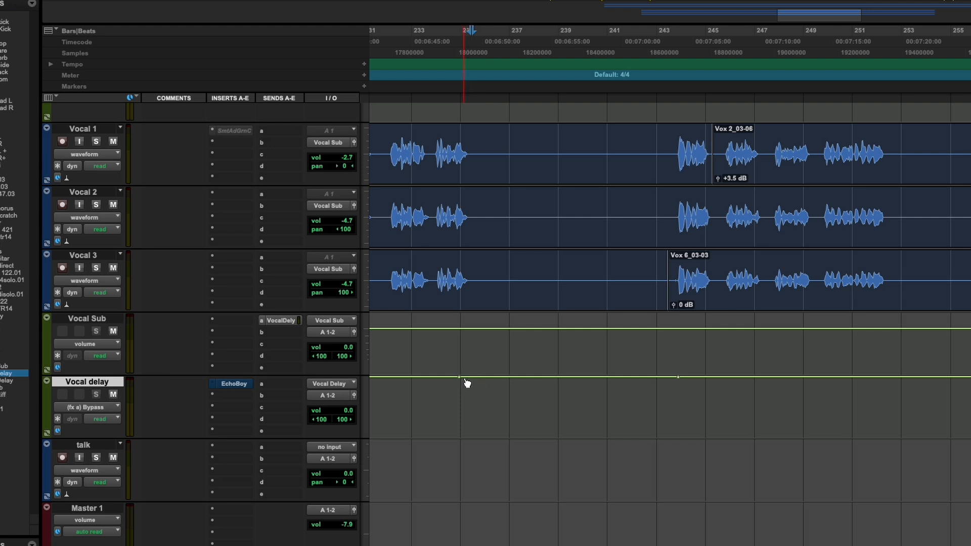
pyautogui.moveTo(460, 377); pyautogui.dragTo(459, 436)
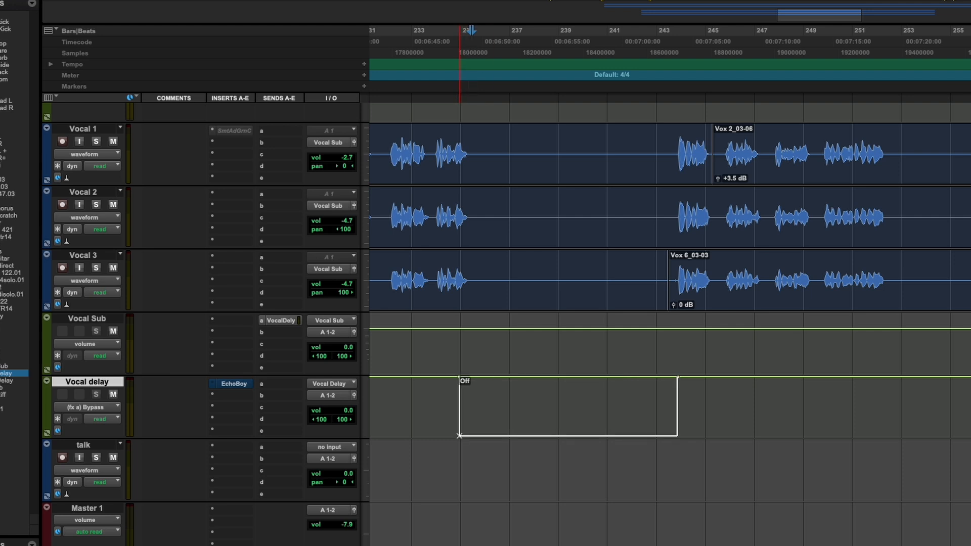
# Step: Play back the vocals from bar 233 to hear the EchoBoy bypass automation, stopping once the next vocal phrase has started
pyautogui.click(419, 31)
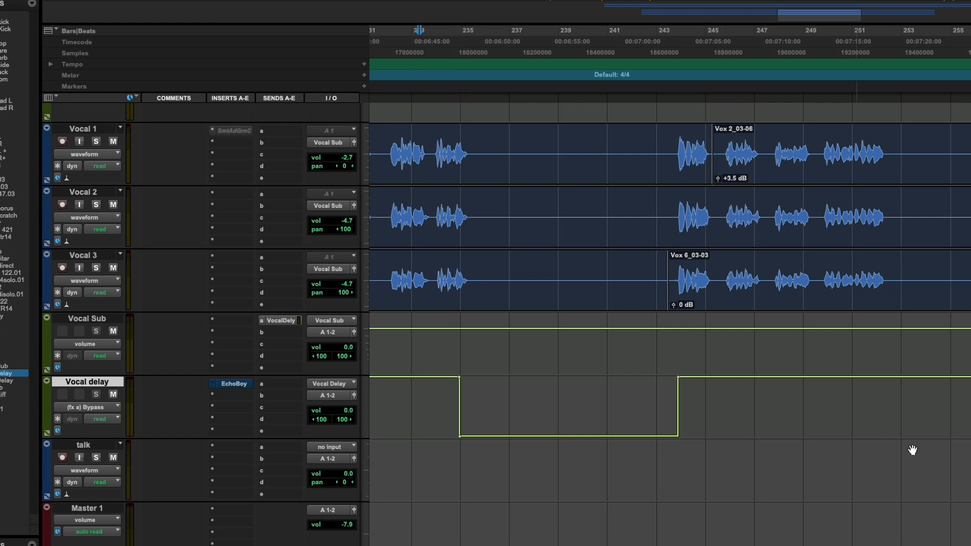
pyautogui.press('space')
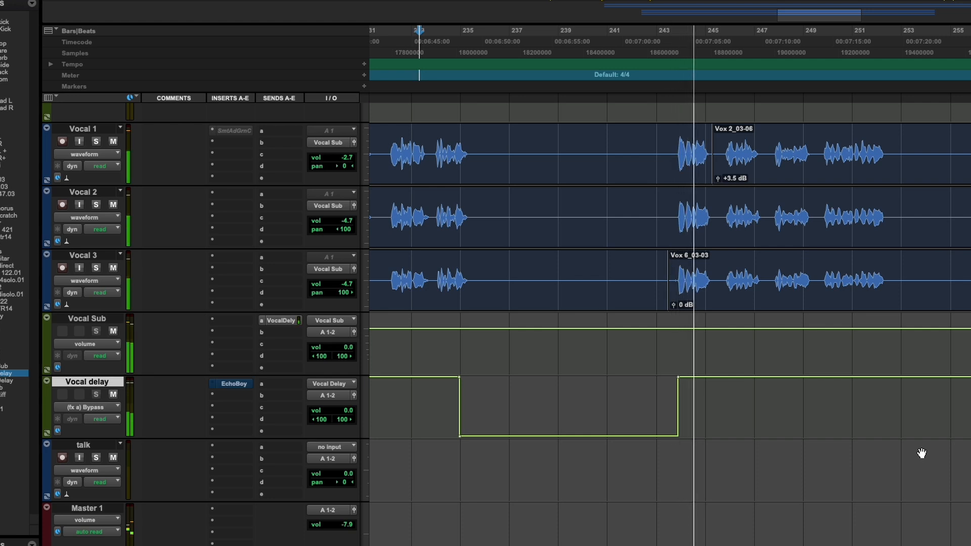
pyautogui.press('space')
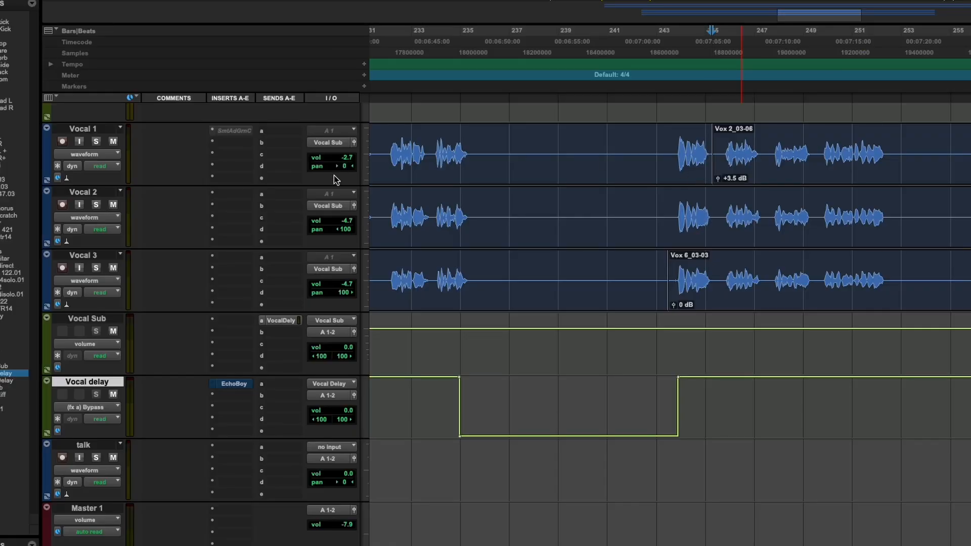
# Step: Duplicate the Vocal 1, Vocal 2 and Vocal 3 tracks once with active playlist and sends, leaving out group assignments, automation and inserts
pyautogui.click(95, 130)
pyautogui.keyDown('shift'); pyautogui.click(101, 256); pyautogui.keyUp('shift')
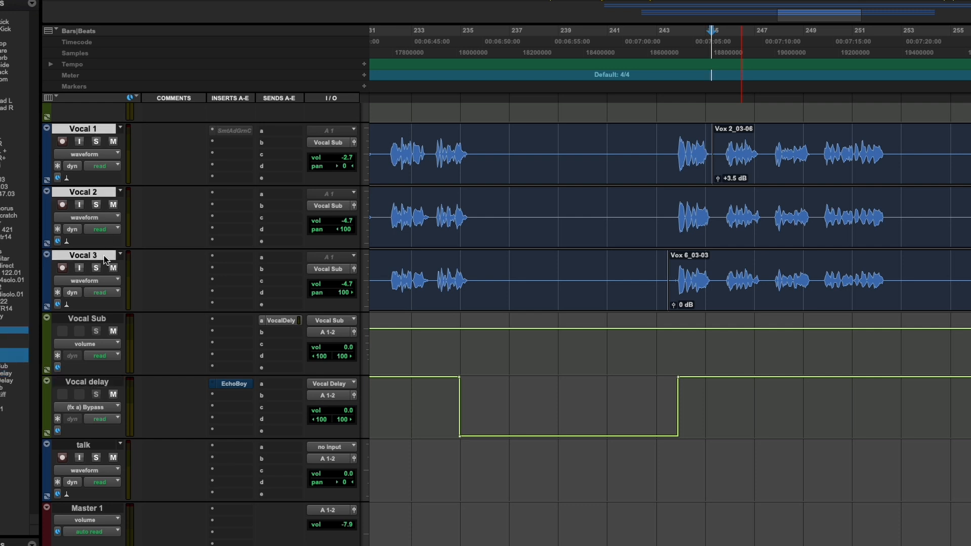
pyautogui.rightClick(102, 256)
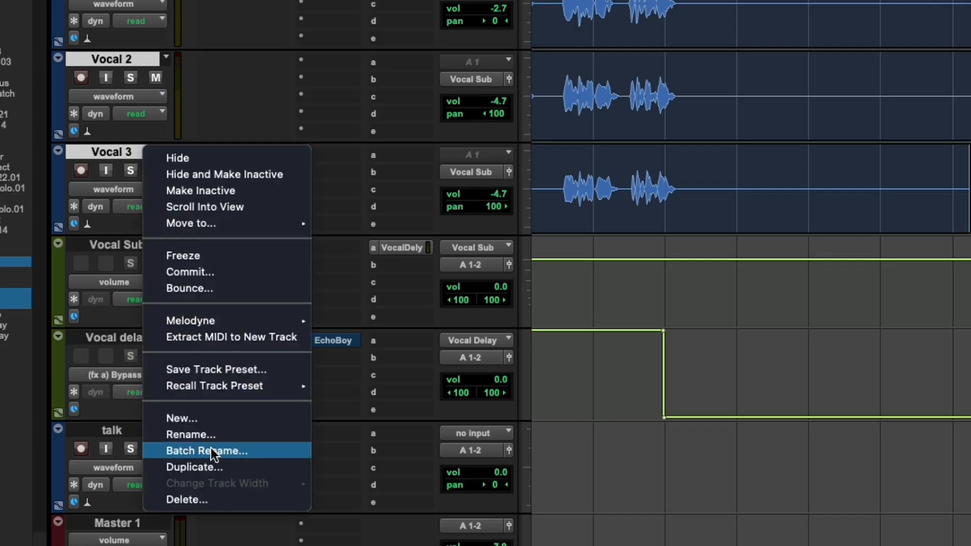
pyautogui.click(212, 466)
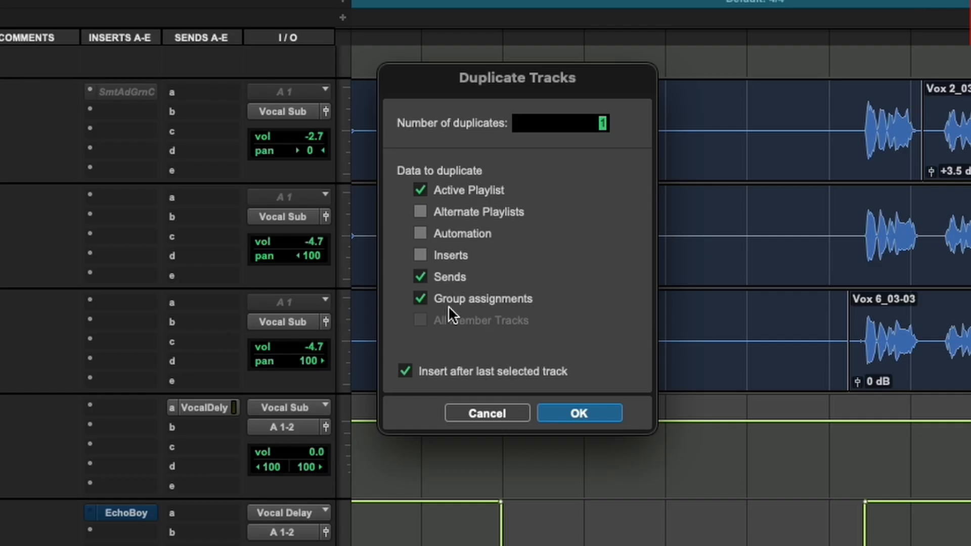
pyautogui.click(448, 302)
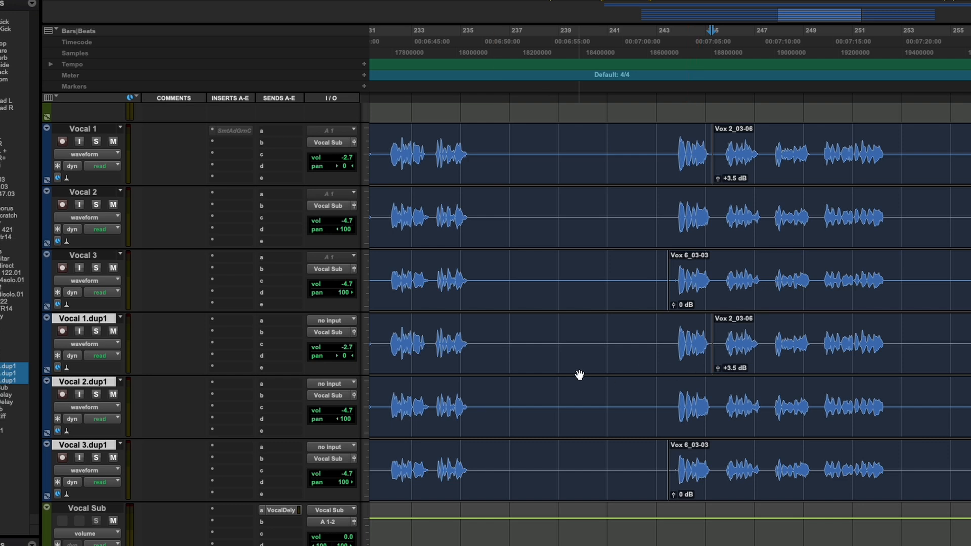
# Step: Delete the audio on the three duplicate vocal tracks before and after a short section at about bars 240 to 245
pyautogui.press('t')
pyautogui.press('r')
pyautogui.press('r')
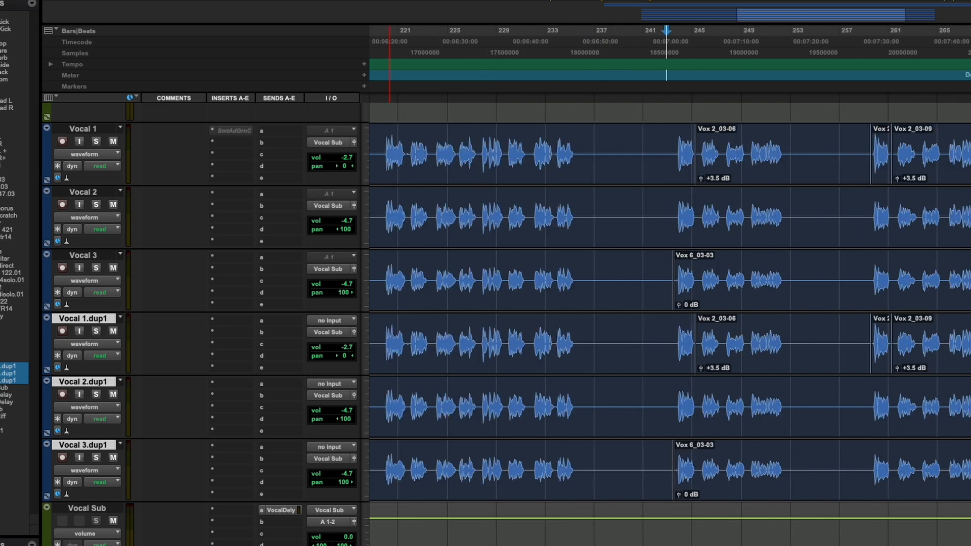
pyautogui.moveTo(631, 331); pyautogui.dragTo(471, 449)
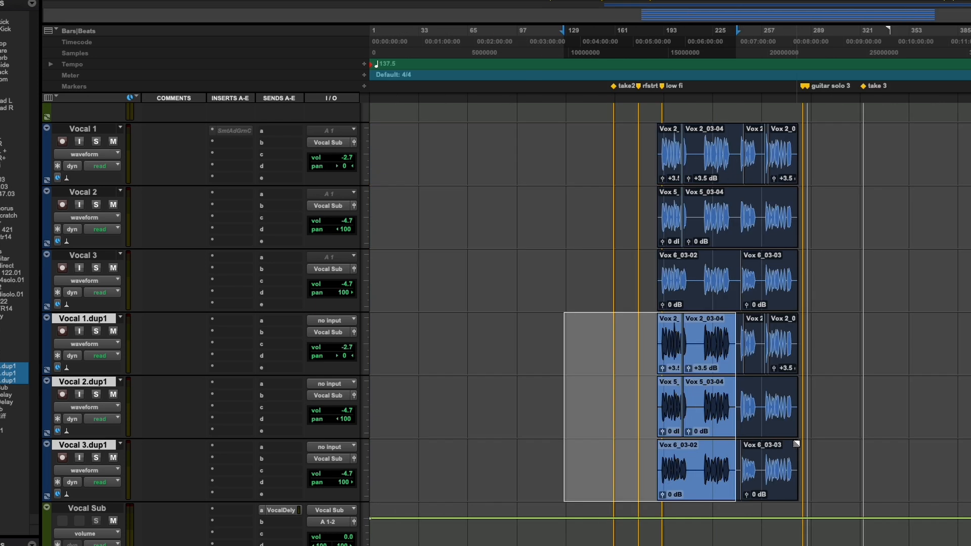
pyautogui.press('Delete')
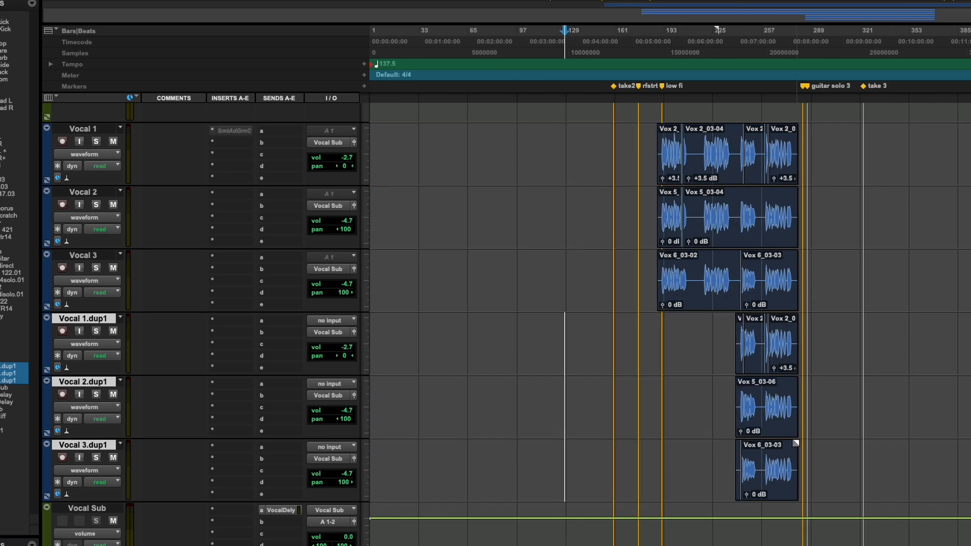
pyautogui.press('t')
pyautogui.moveTo(639, 370); pyautogui.dragTo(561, 481)
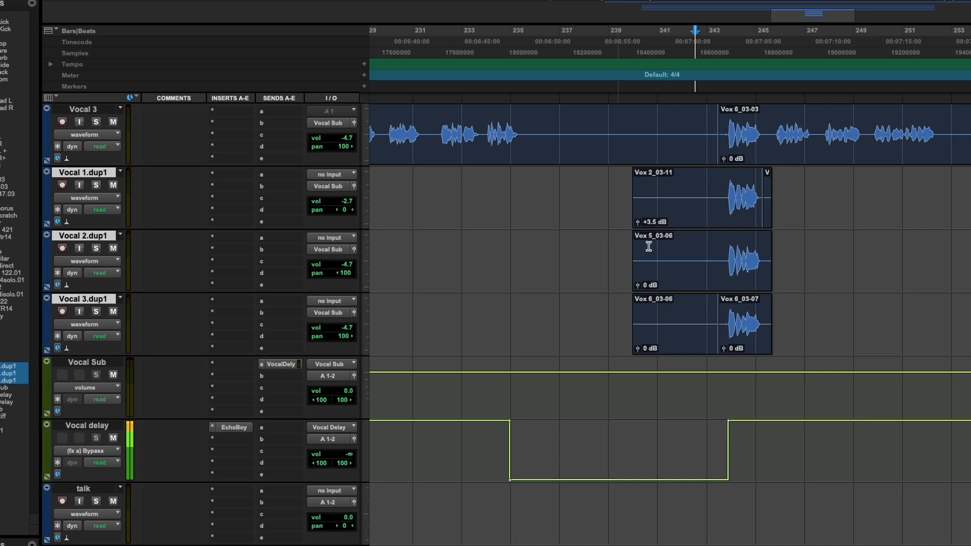
# Step: Trim the three duplicate vocal clips tightly around the first word of the phrase, near bar 244
pyautogui.moveTo(600, 194); pyautogui.dragTo(721, 332)
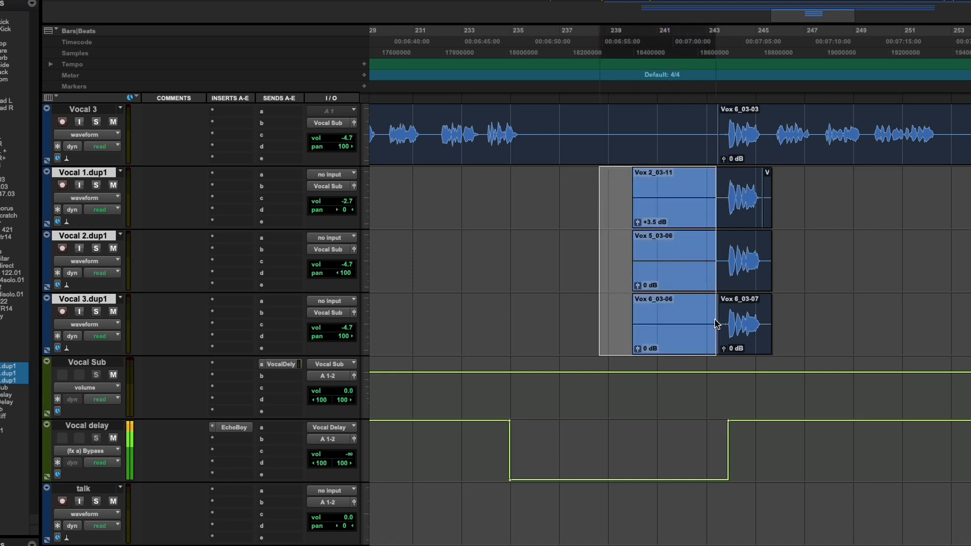
pyautogui.press('Delete')
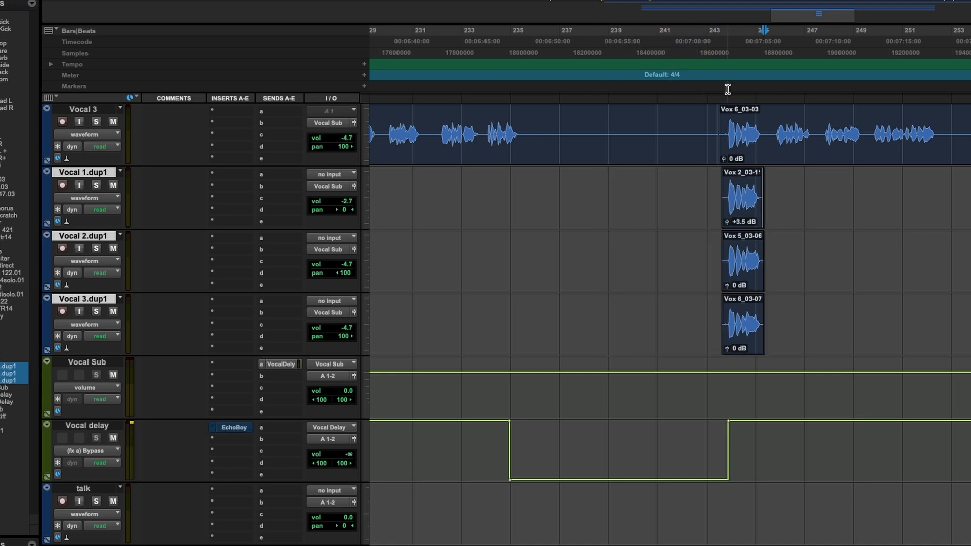
pyautogui.press('t')
pyautogui.press('t')
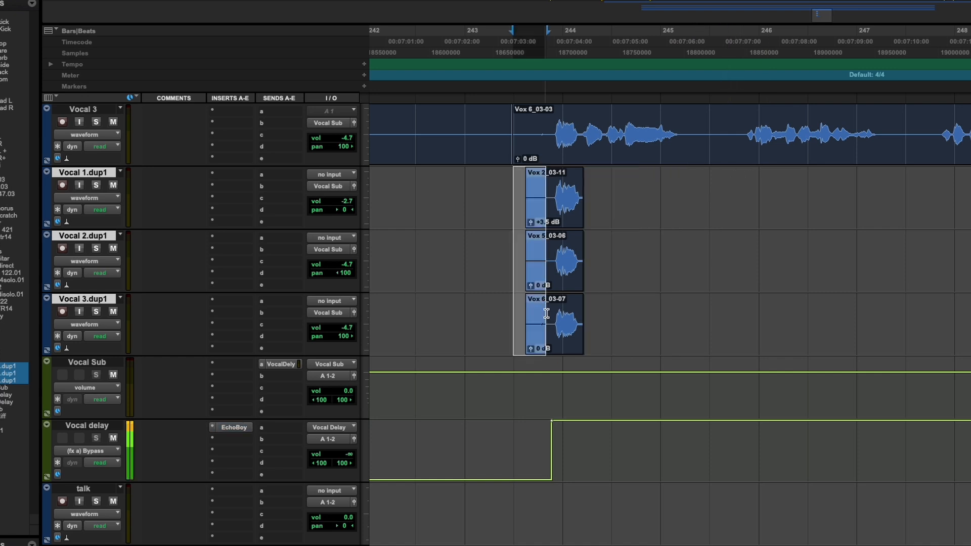
pyautogui.press('Delete')
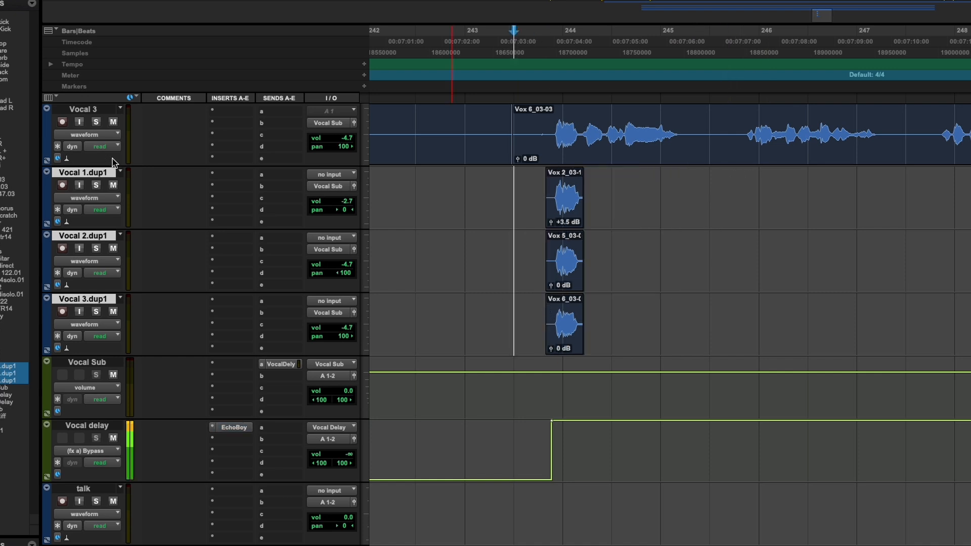
# Step: Create a Mix/Edit group named Reverse Vocals from the three duplicate vocal tracks
pyautogui.press('super+g')
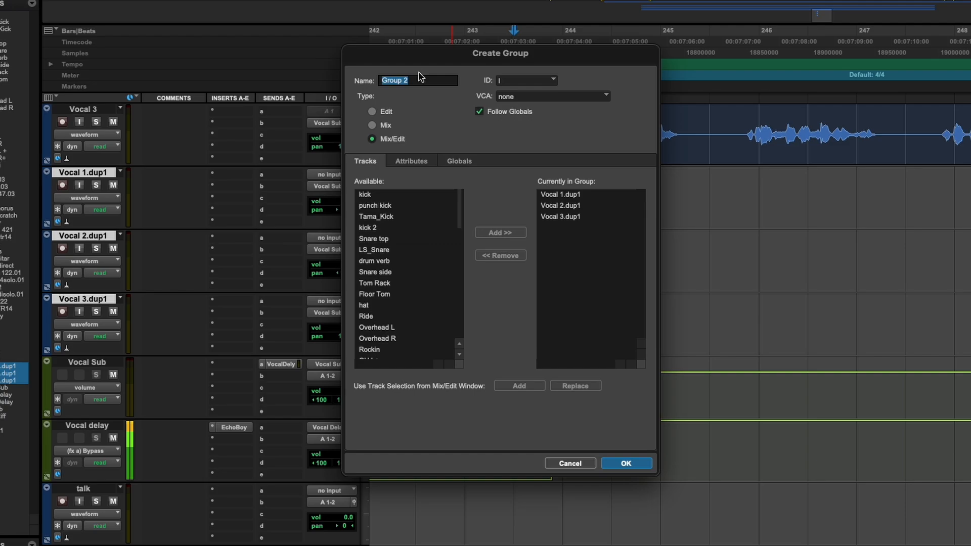
pyautogui.write('Reverse Vocals')
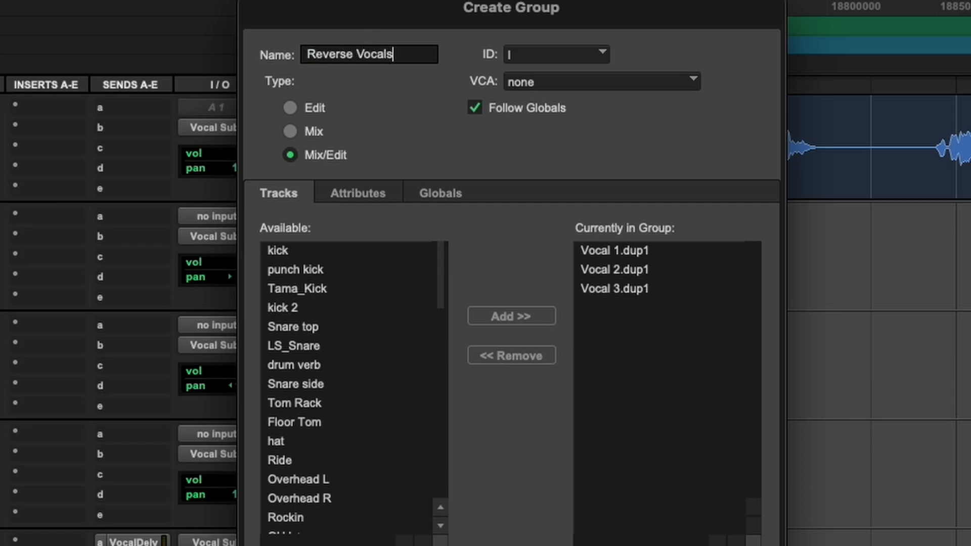
pyautogui.press('Return')
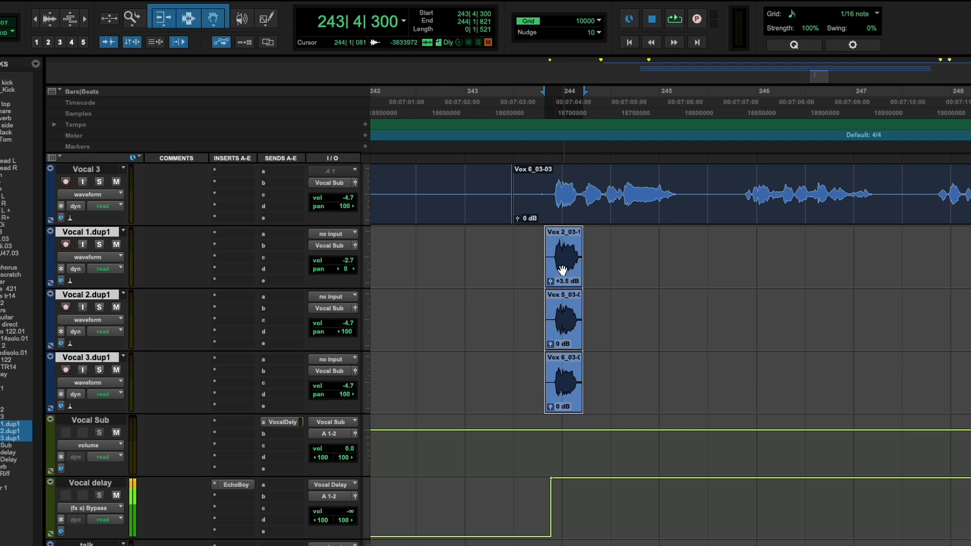
# Step: Reverse the three duplicate vocal clips by rendering the AudioSuite Reverse process
pyautogui.click(236, 7)
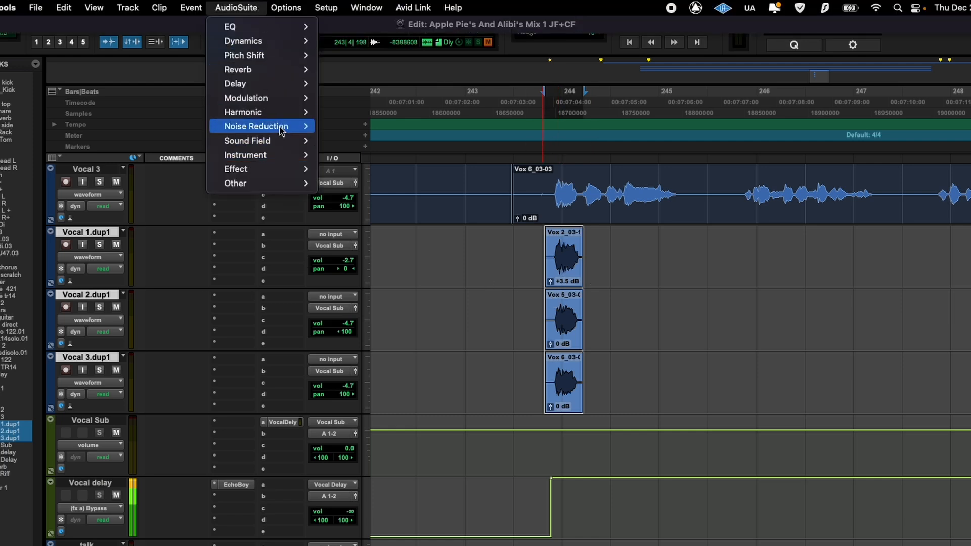
pyautogui.moveTo(263, 183)
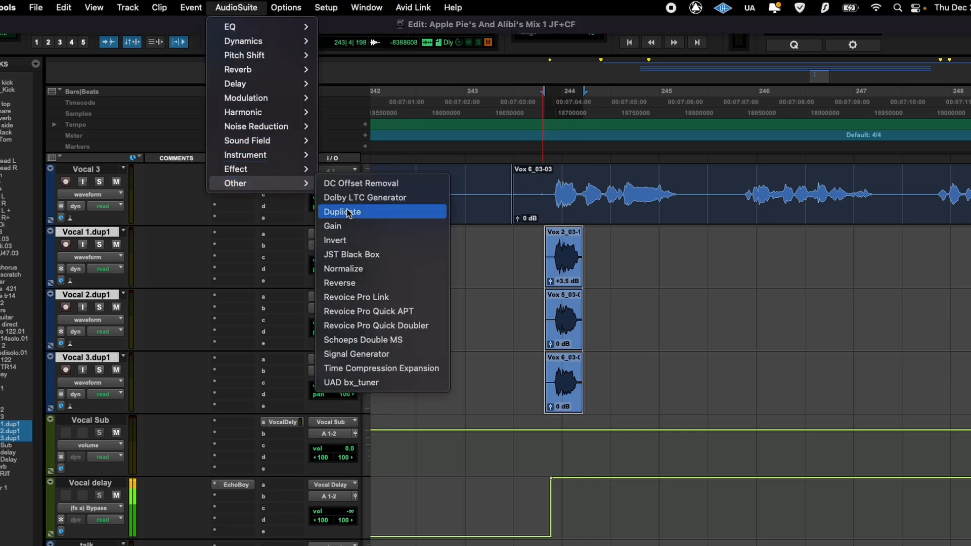
pyautogui.click(352, 283)
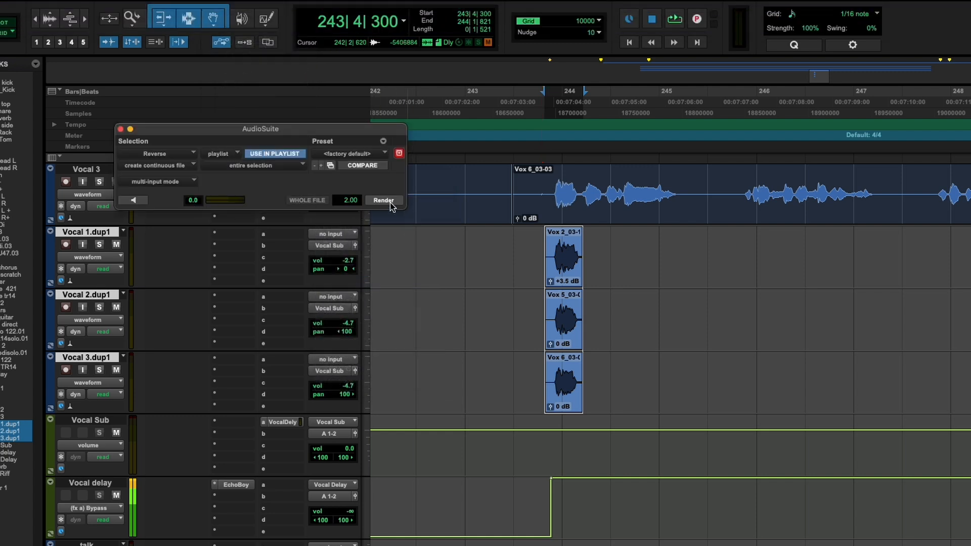
pyautogui.click(390, 201)
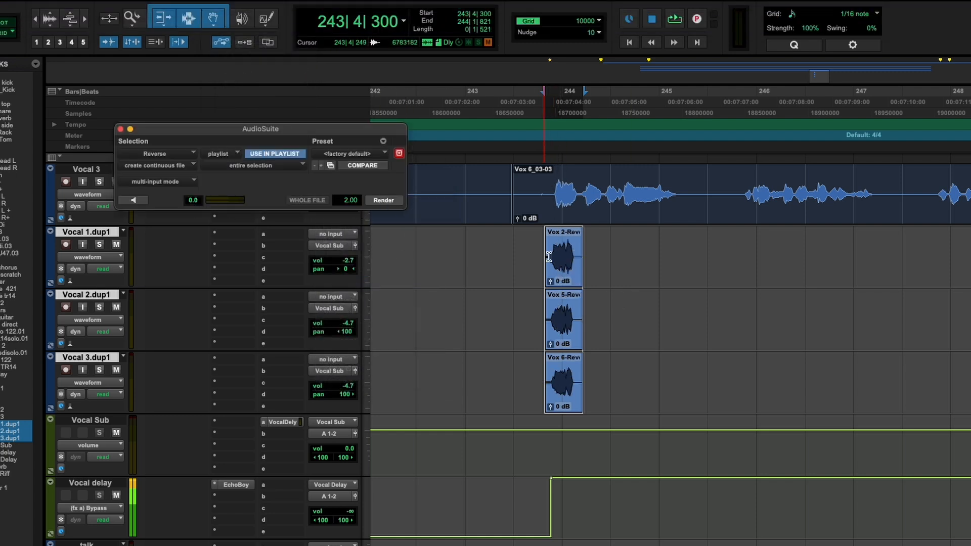
# Step: Audition the reversed clips with the duplicate tracks soloed and position them to start at about bar 243|2, ahead of the vocal phrase
pyautogui.click(489, 268)
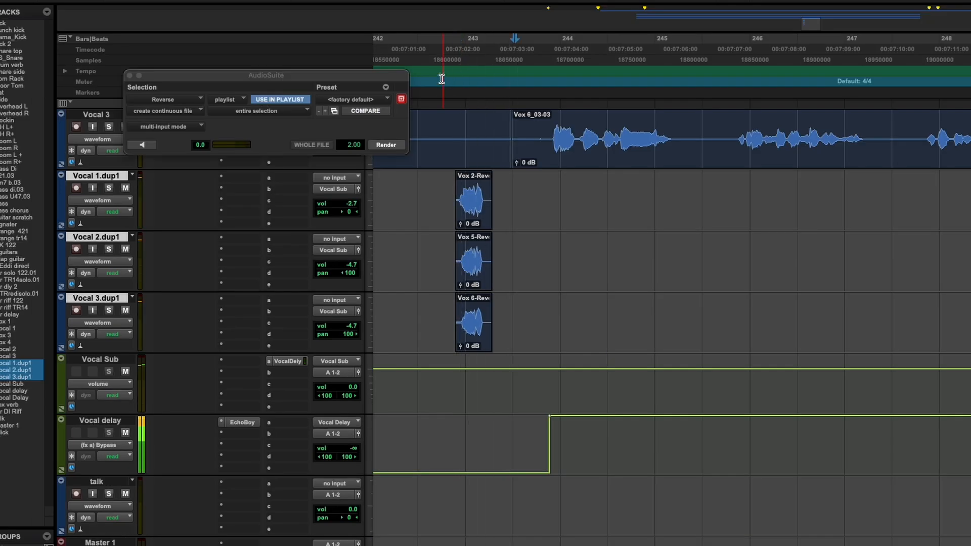
pyautogui.press('space')
pyautogui.click(109, 188)
pyautogui.press('space')
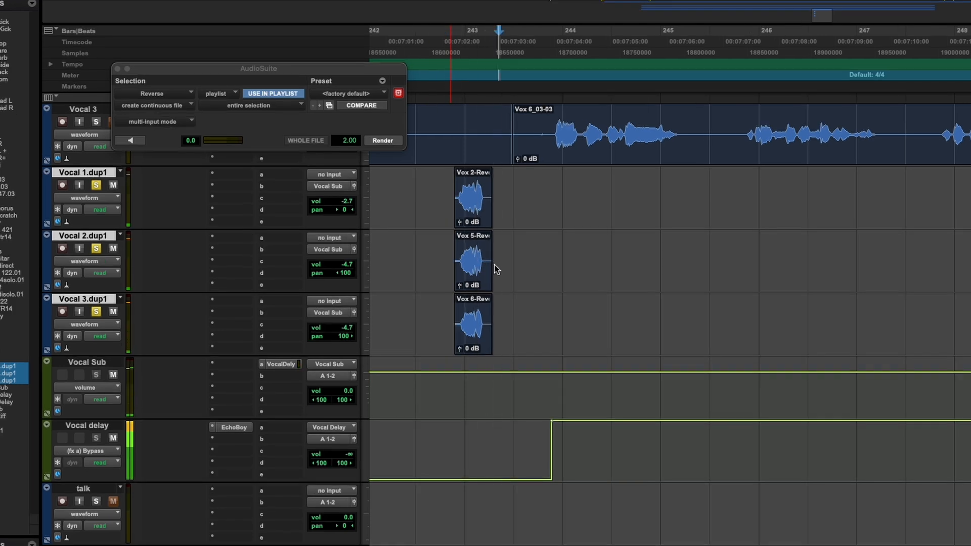
pyautogui.moveTo(481, 203); pyautogui.dragTo(523, 222)
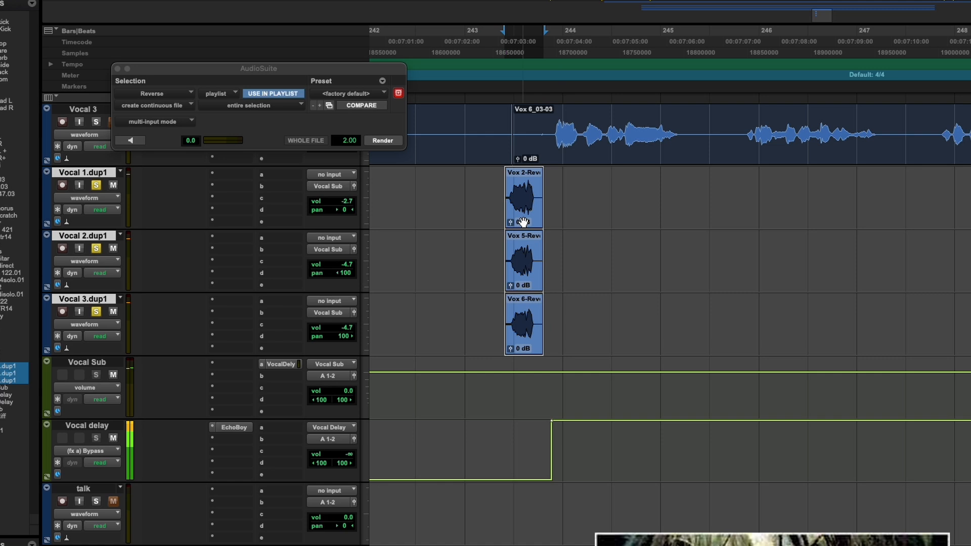
pyautogui.click(117, 69)
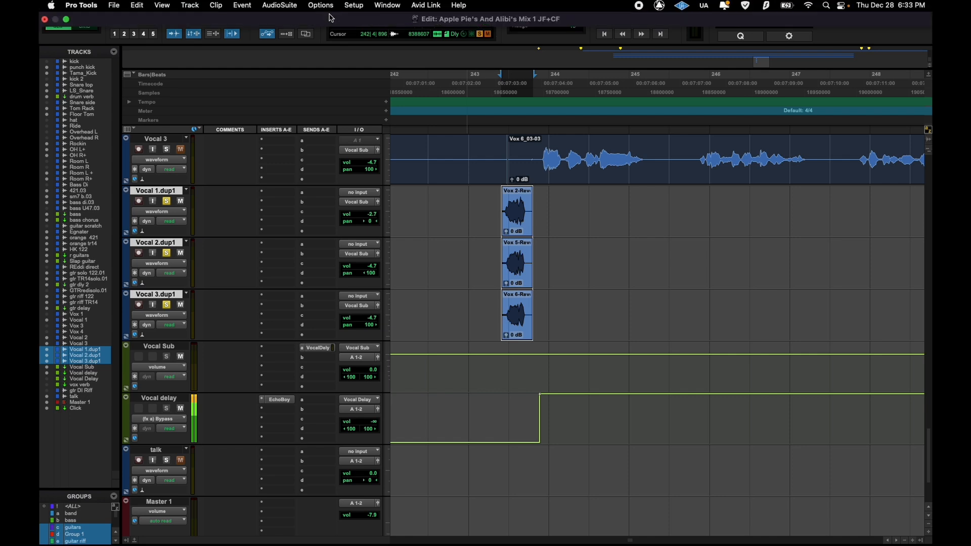
# Step: Render AudioSuite D-Verb with 12 ms pre-delay on the reversed clips, extending the selection to about bar 244|3 for the reverb tail
pyautogui.click(293, 6)
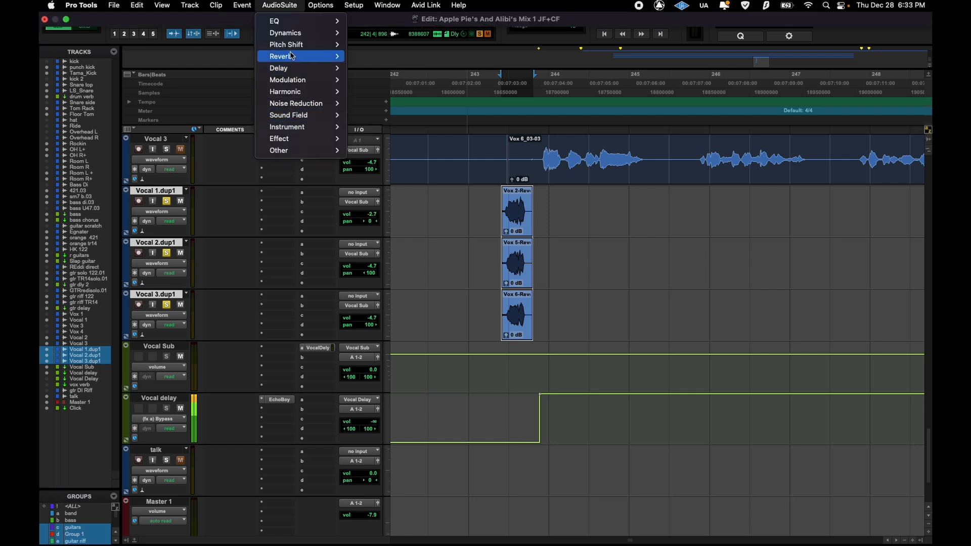
pyautogui.moveTo(293, 57)
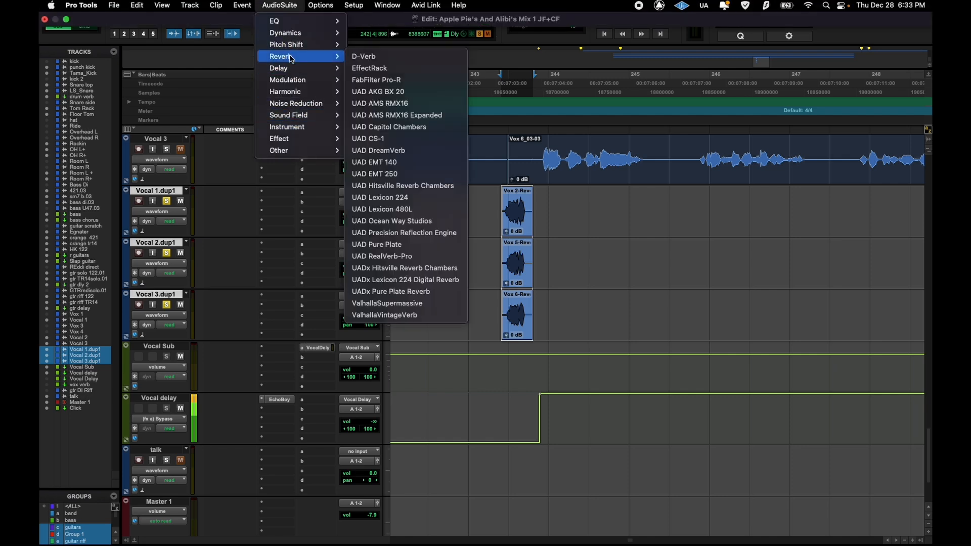
pyautogui.click(386, 68)
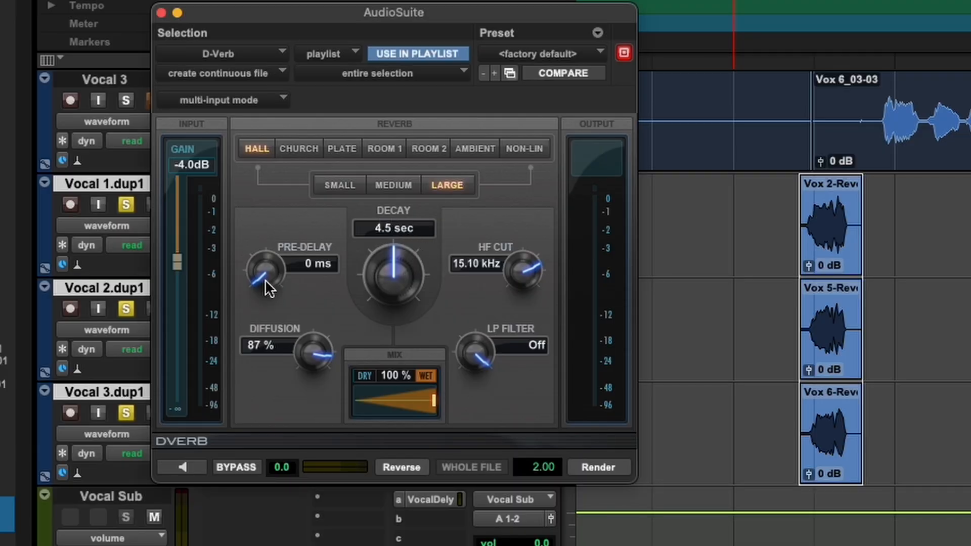
pyautogui.moveTo(265, 279); pyautogui.dragTo(269, 250)
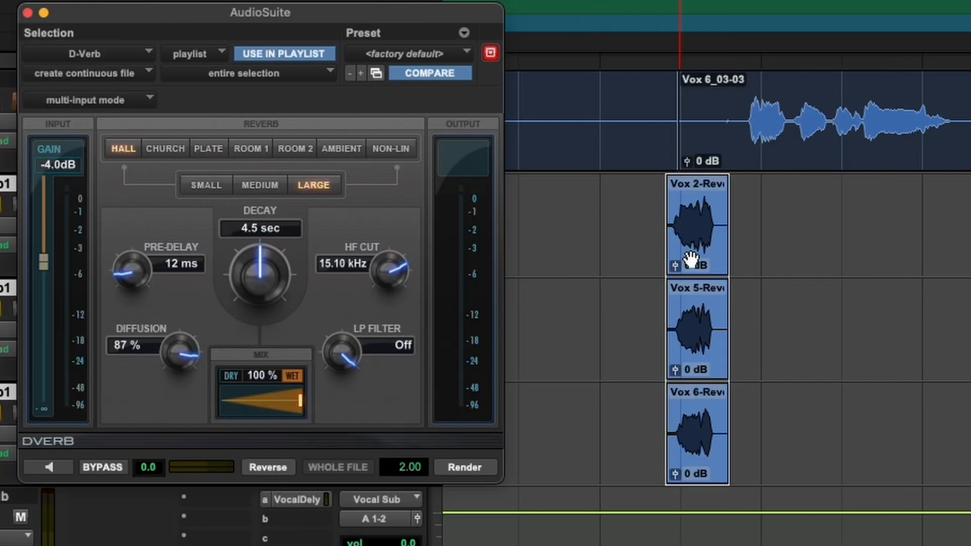
pyautogui.moveTo(817, 223); pyautogui.dragTo(878, 224)
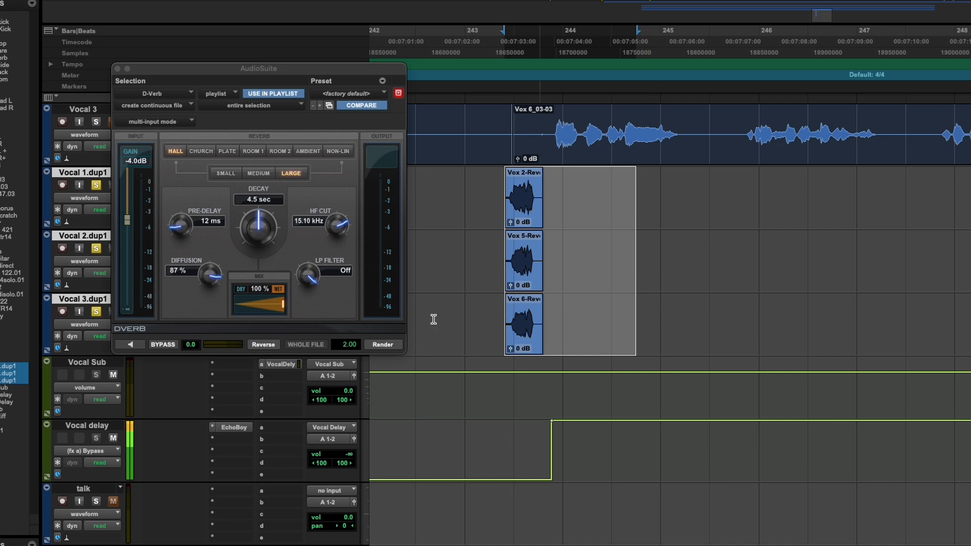
pyautogui.click(377, 346)
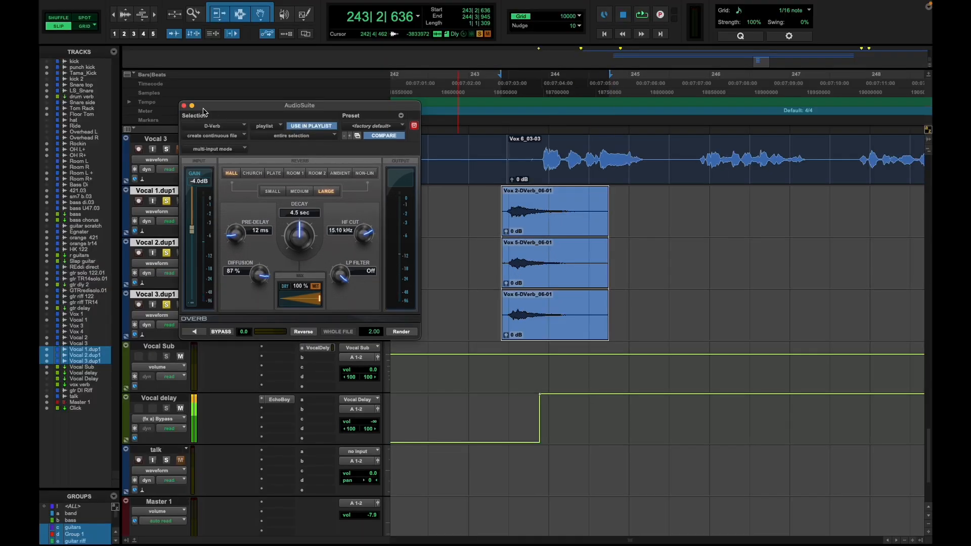
pyautogui.click(183, 106)
# Step: Render AudioSuite Reverse on the three selected D-Verb clips of the duplicate vocals and close the plug-in window
pyautogui.click(279, 5)
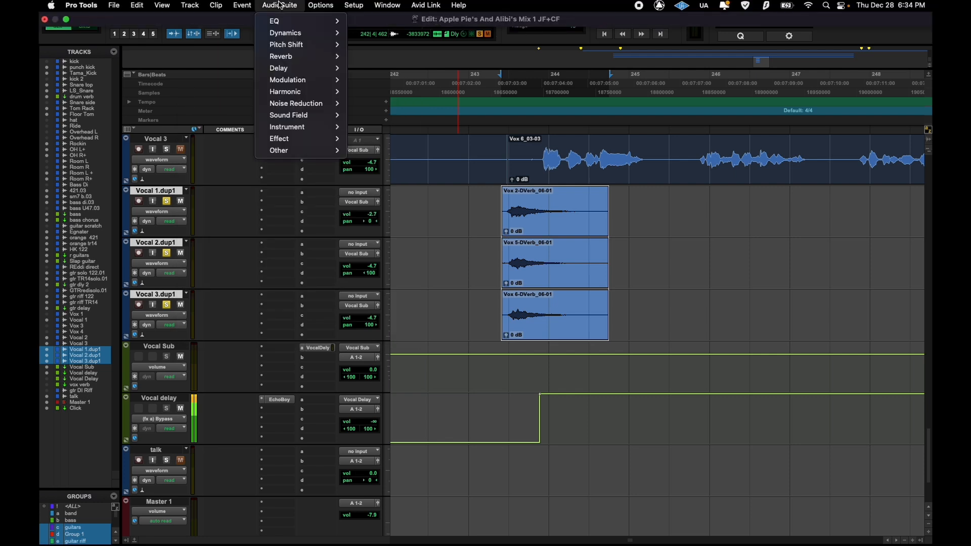
pyautogui.moveTo(293, 150)
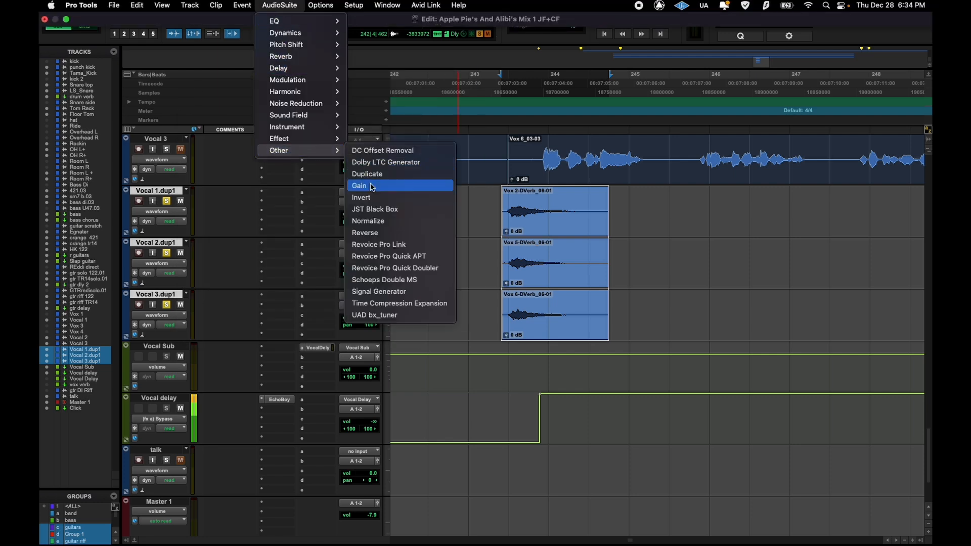
pyautogui.click(381, 233)
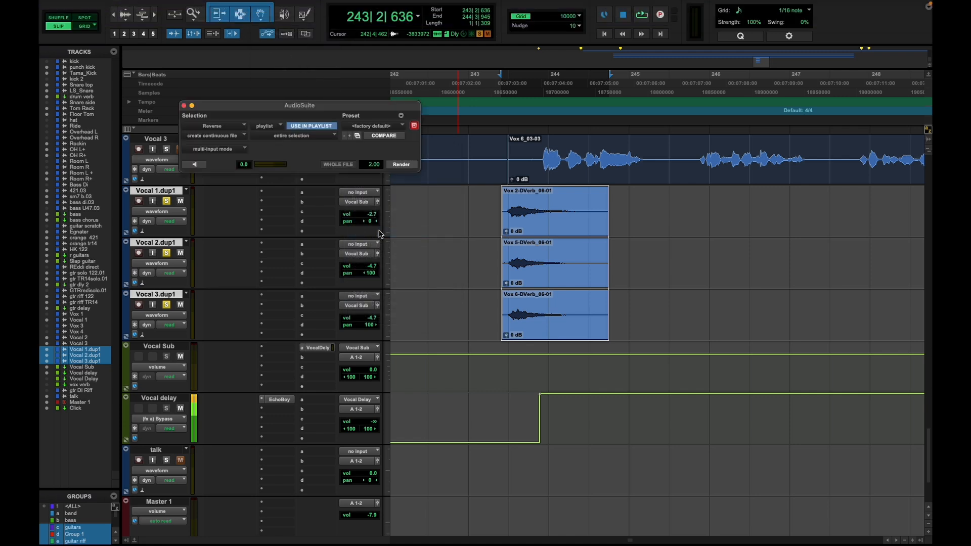
pyautogui.click(406, 166)
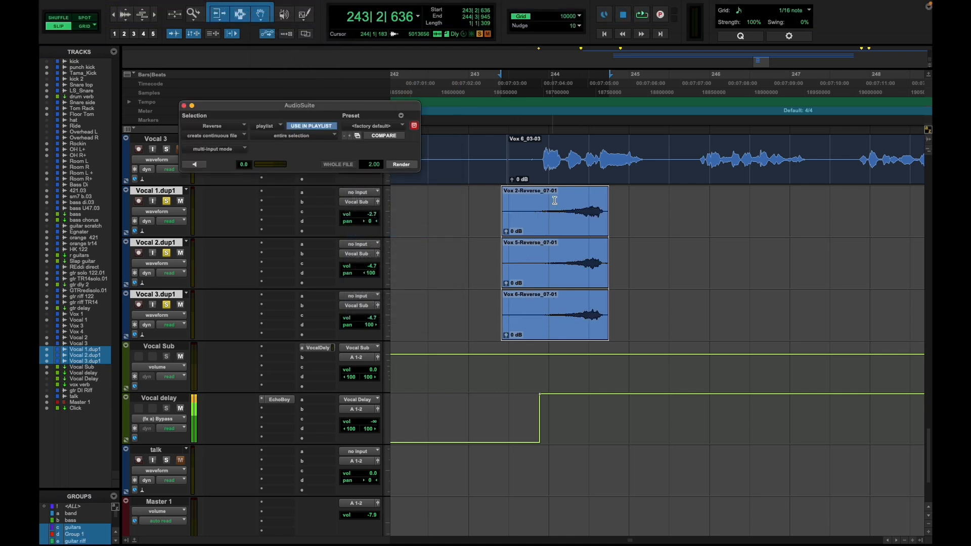
pyautogui.click(184, 106)
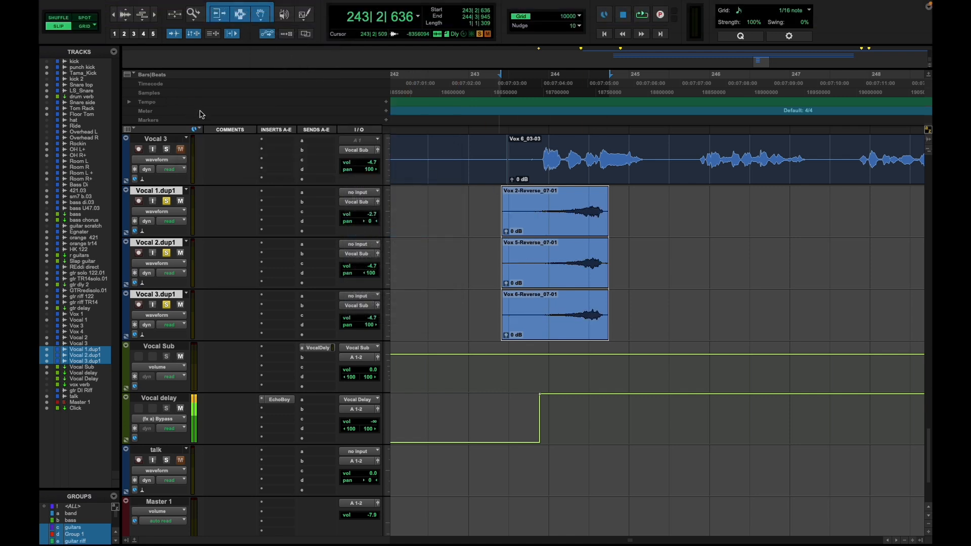
# Step: Move the three reversed reverb clips earlier to start at about bar 242|4, and audition the swell into the vocal phrase
pyautogui.moveTo(566, 234); pyautogui.dragTo(541, 210)
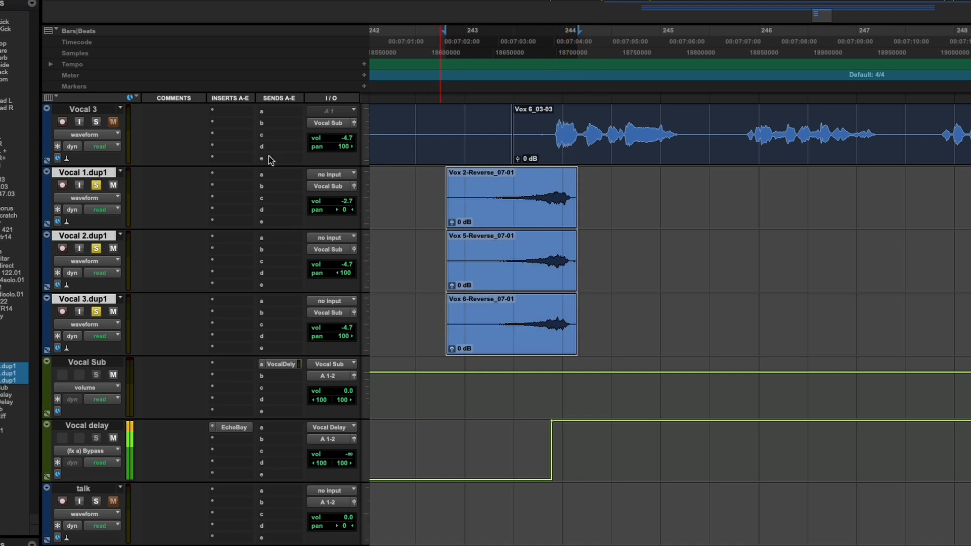
pyautogui.click(433, 75)
pyautogui.press('space')
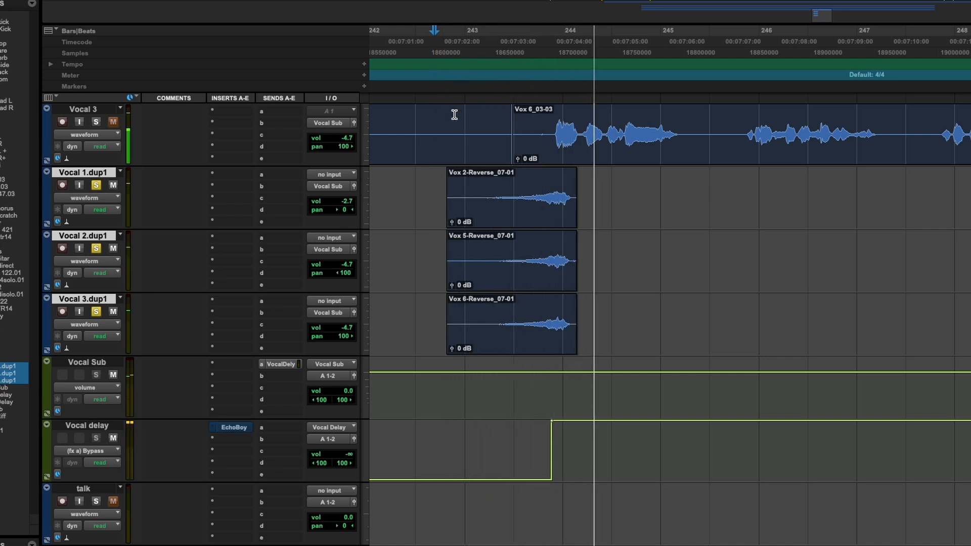
# Step: Unsolo the duplicate vocal tracks and play the swell in the full mix from about bar 241
pyautogui.press('r')
pyautogui.keyDown('alt'); pyautogui.keyDown('shift'); pyautogui.click(96, 313); pyautogui.keyUp('shift'); pyautogui.keyUp('alt')
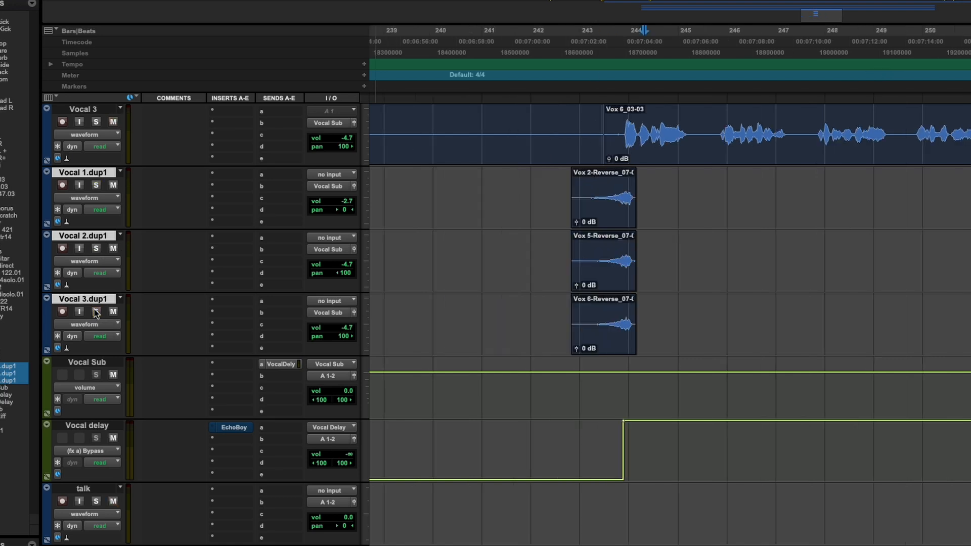
pyautogui.press('r')
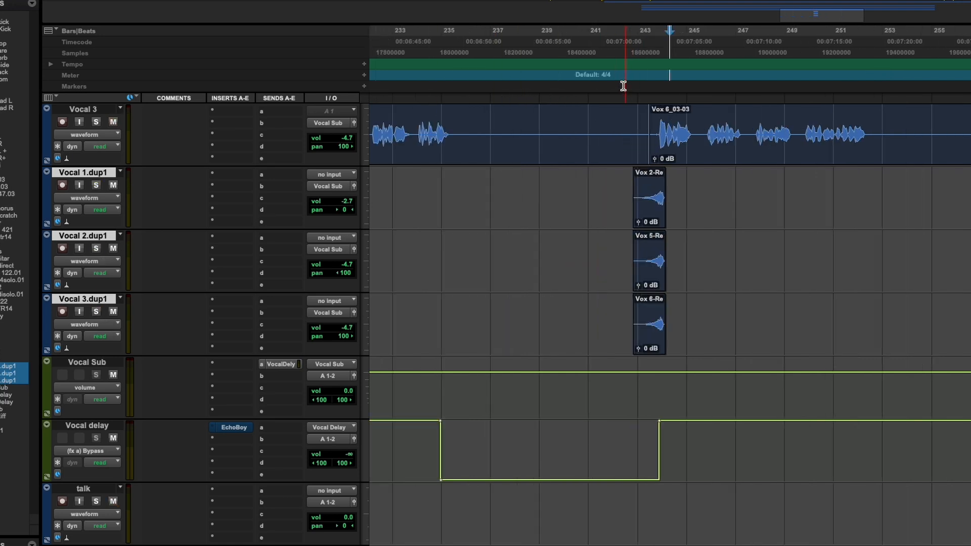
pyautogui.click(604, 88)
pyautogui.press('space')
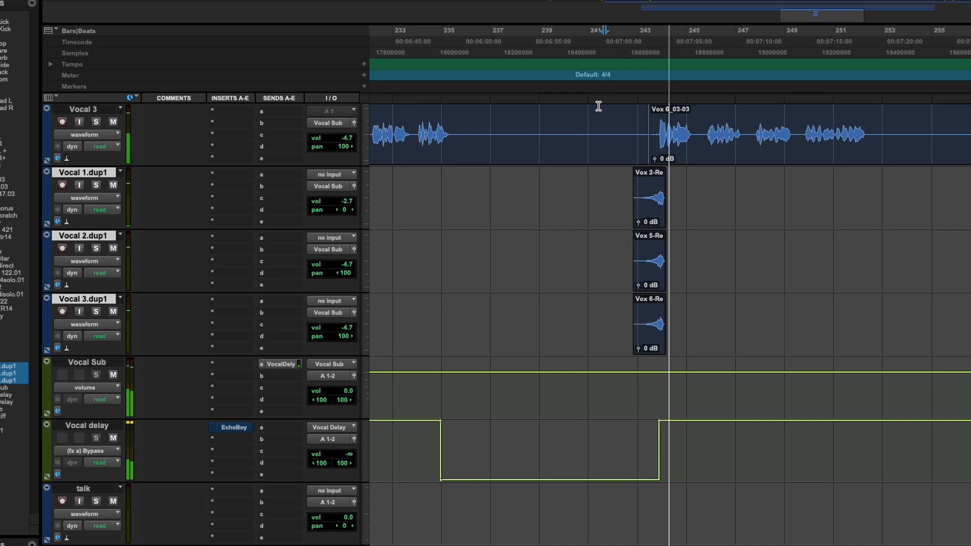
pyautogui.press('space')
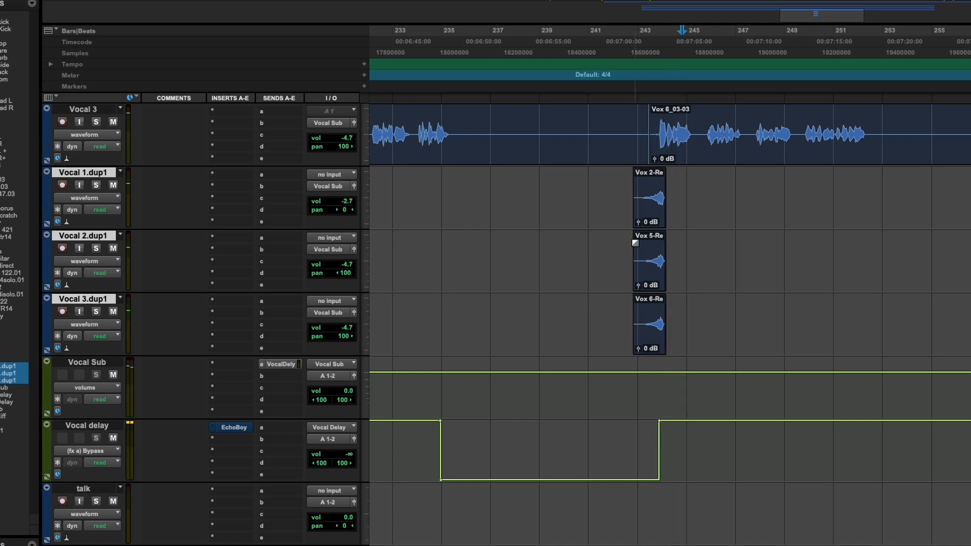
# Step: Raise the clip gain of the three reversed reverb clips to +4.4 dB each
pyautogui.press('t')
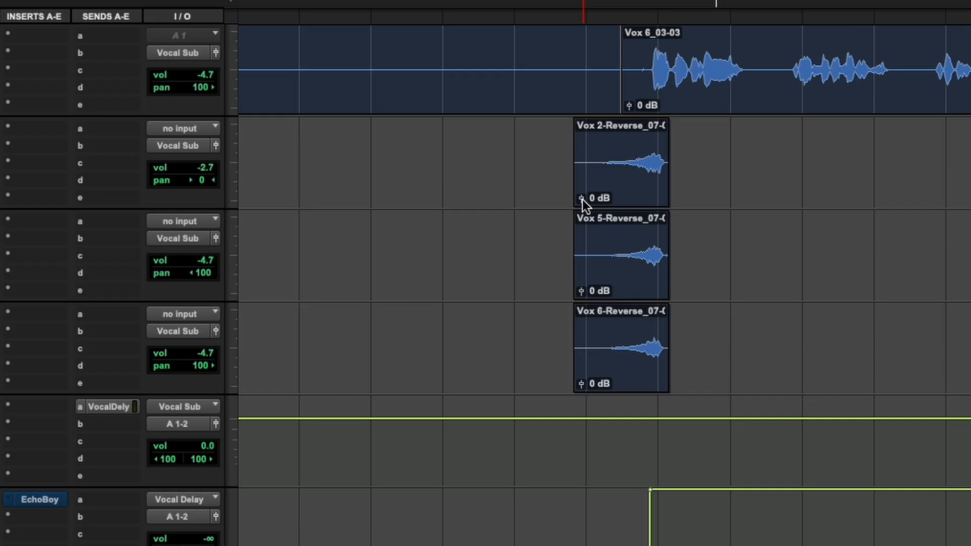
pyautogui.moveTo(582, 199); pyautogui.dragTo(584, 194)
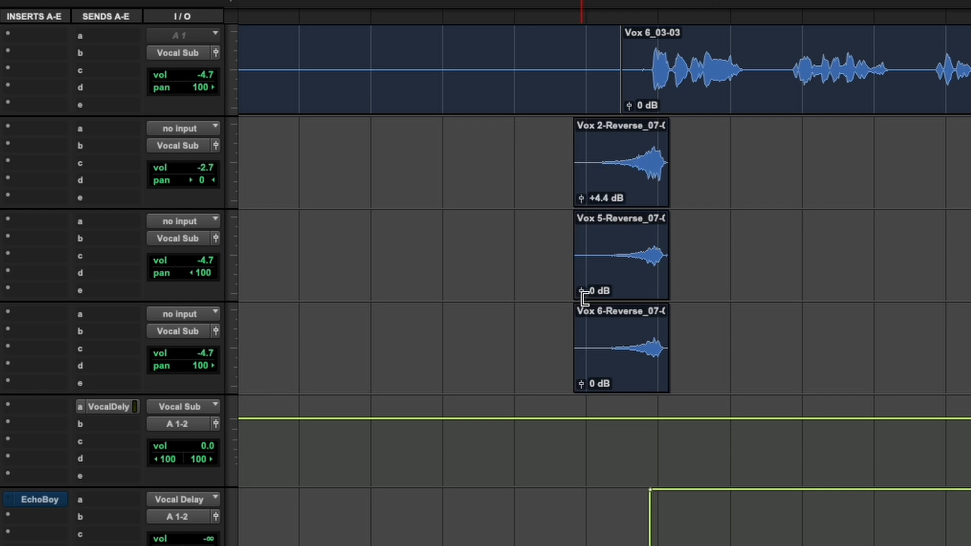
pyautogui.moveTo(581, 292); pyautogui.dragTo(581, 287)
pyautogui.moveTo(579, 384); pyautogui.dragTo(581, 383)
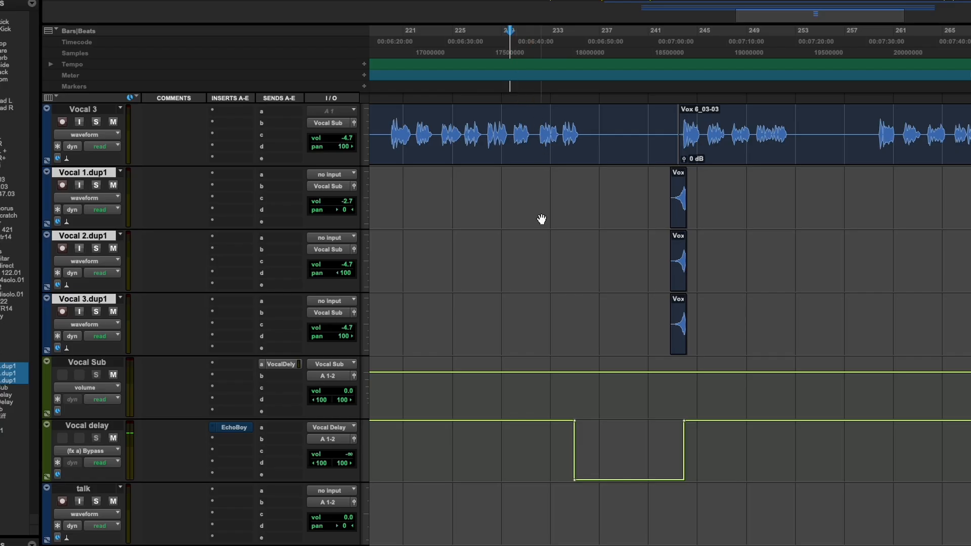
# Step: Take EchoBoy on the Vocal delay track out of bypass and set that track's volume to 0.0 dB
pyautogui.keyDown('super'); pyautogui.click(242, 430); pyautogui.keyUp('super')
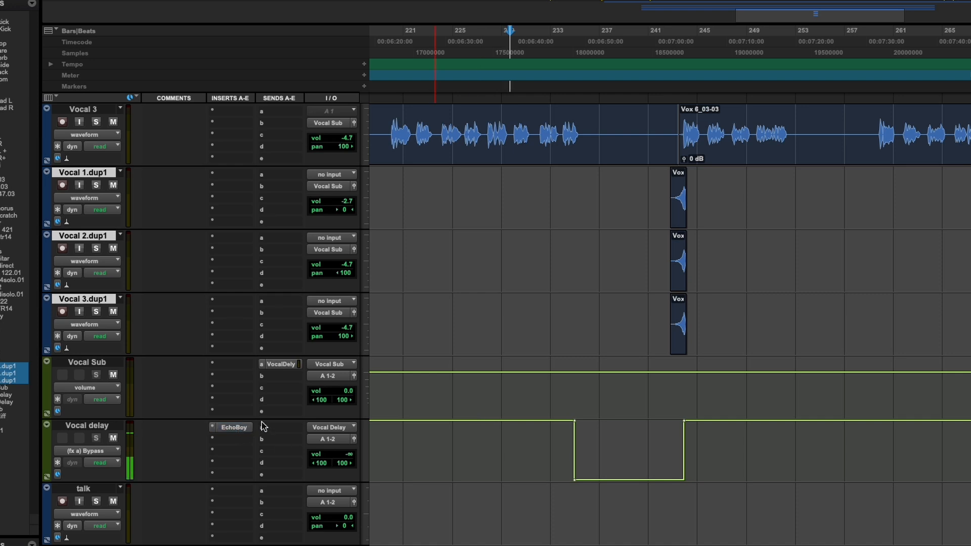
pyautogui.click(353, 460)
pyautogui.moveTo(355, 452); pyautogui.dragTo(367, 435)
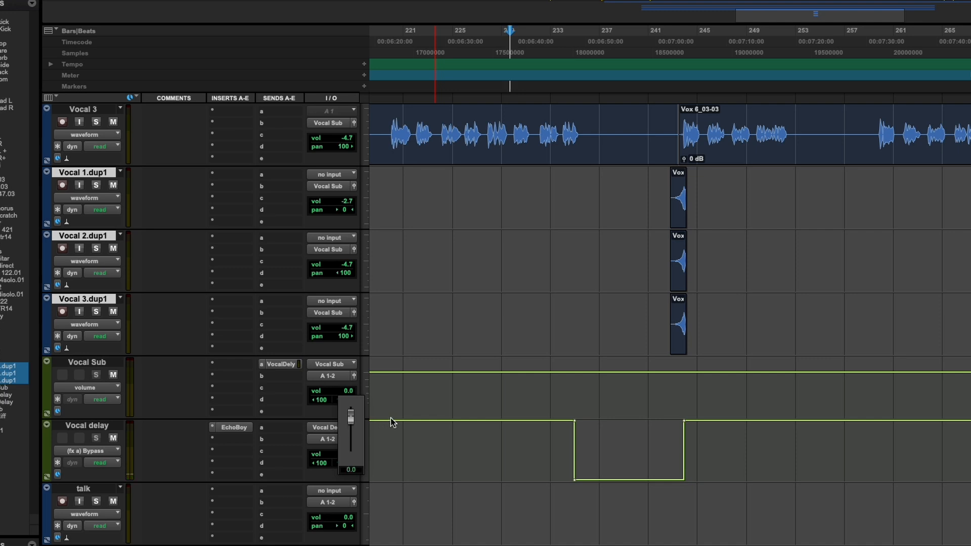
# Step: Play the mix from about bar 231 through the delay throw and the reverse swell into the next vocal phrase
pyautogui.click(632, 398)
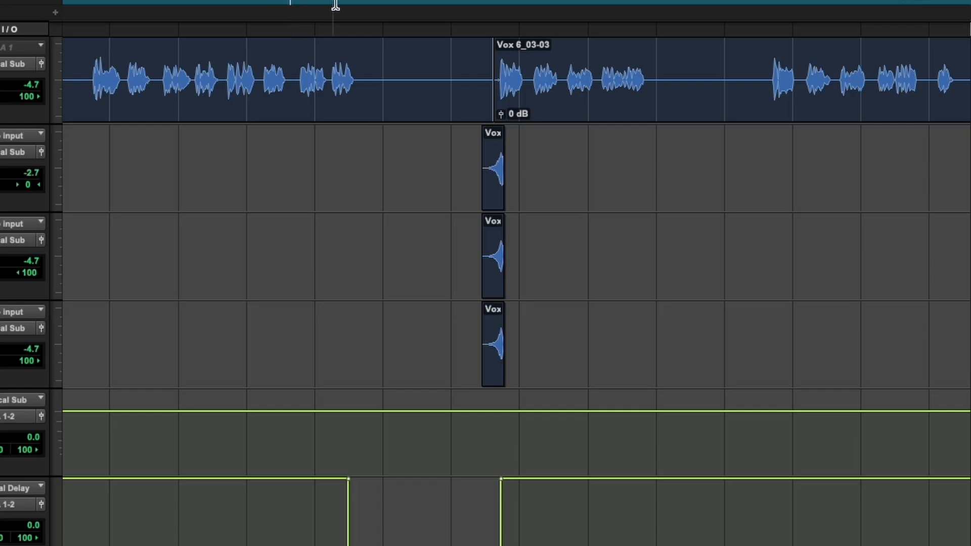
pyautogui.press('space')
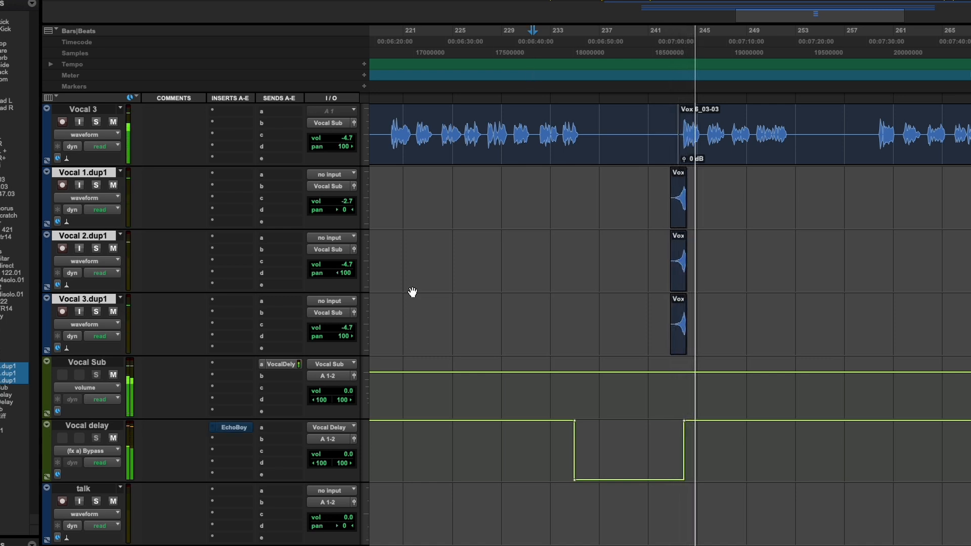
pyautogui.press('space')
# Step: Raise the grouped duplicate vocal volumes to -0.7 dB on Vocal 1.dup1 and -2.7 dB on Vocal 2.dup1 and Vocal 3.dup1
pyautogui.press('t')
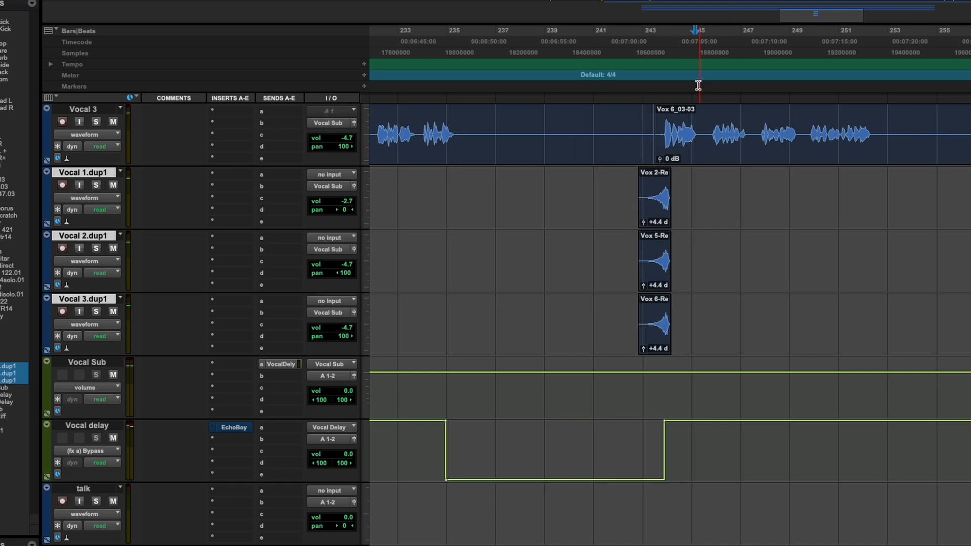
pyautogui.click(351, 202)
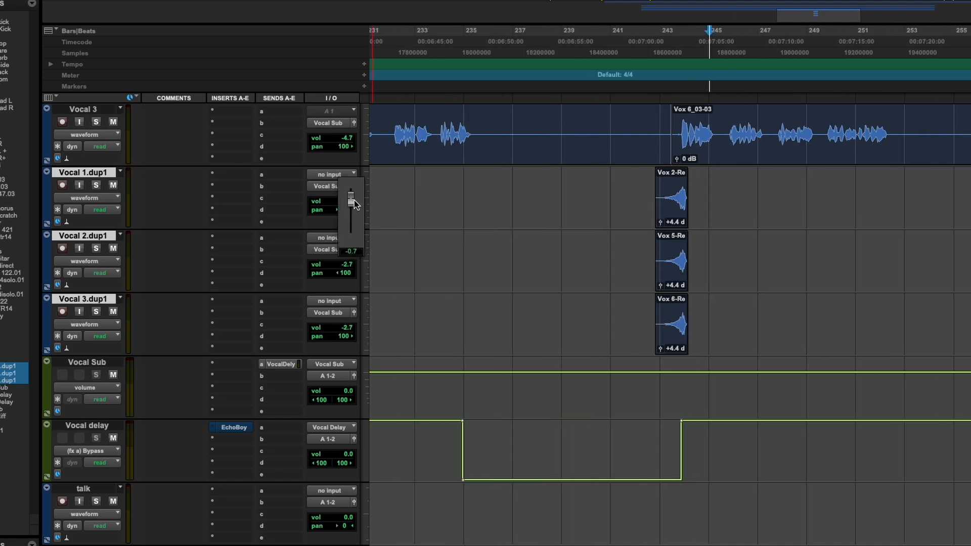
pyautogui.moveTo(354, 203); pyautogui.dragTo(354, 203)
# Step: Play the section from about bar 234 to check the louder reverse swell together with the vocal delay
pyautogui.click(437, 317)
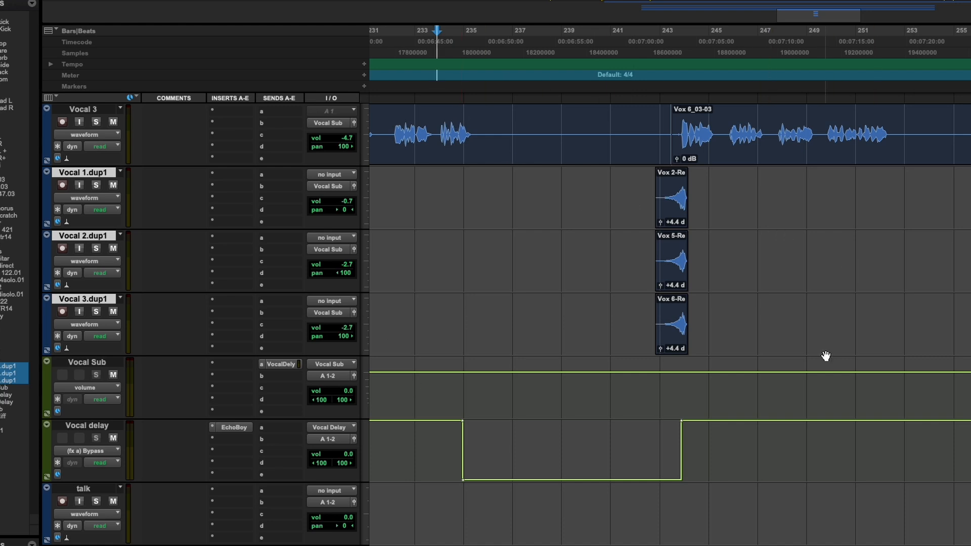
pyautogui.press('space')
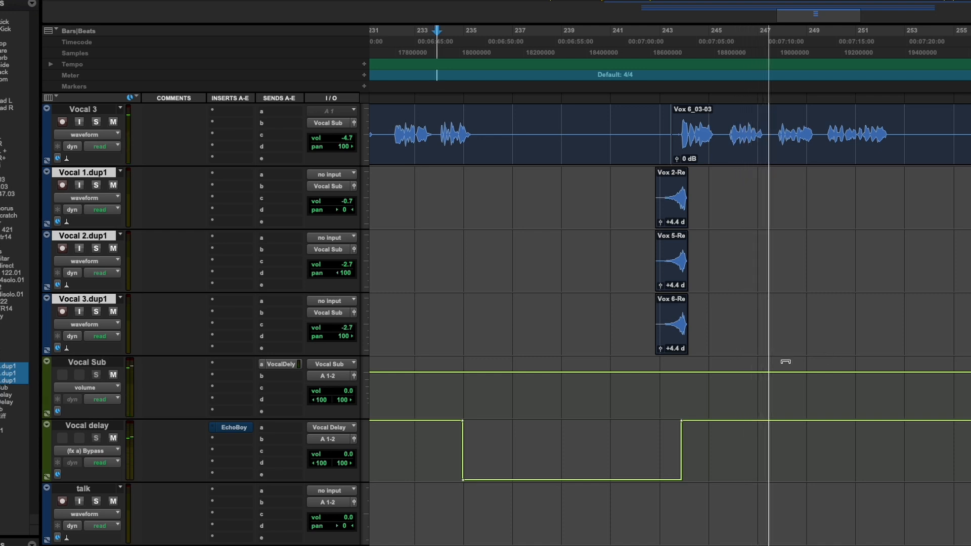
pyautogui.press('space')
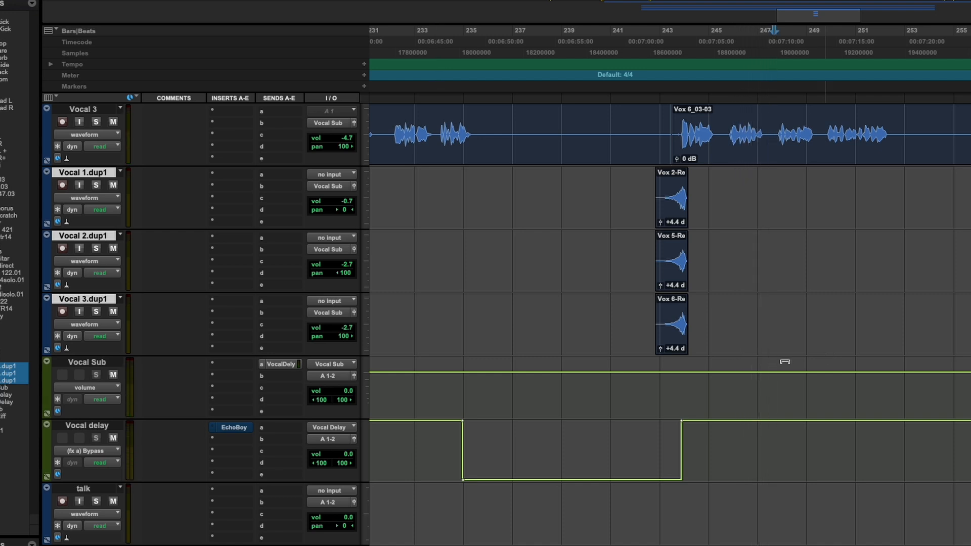